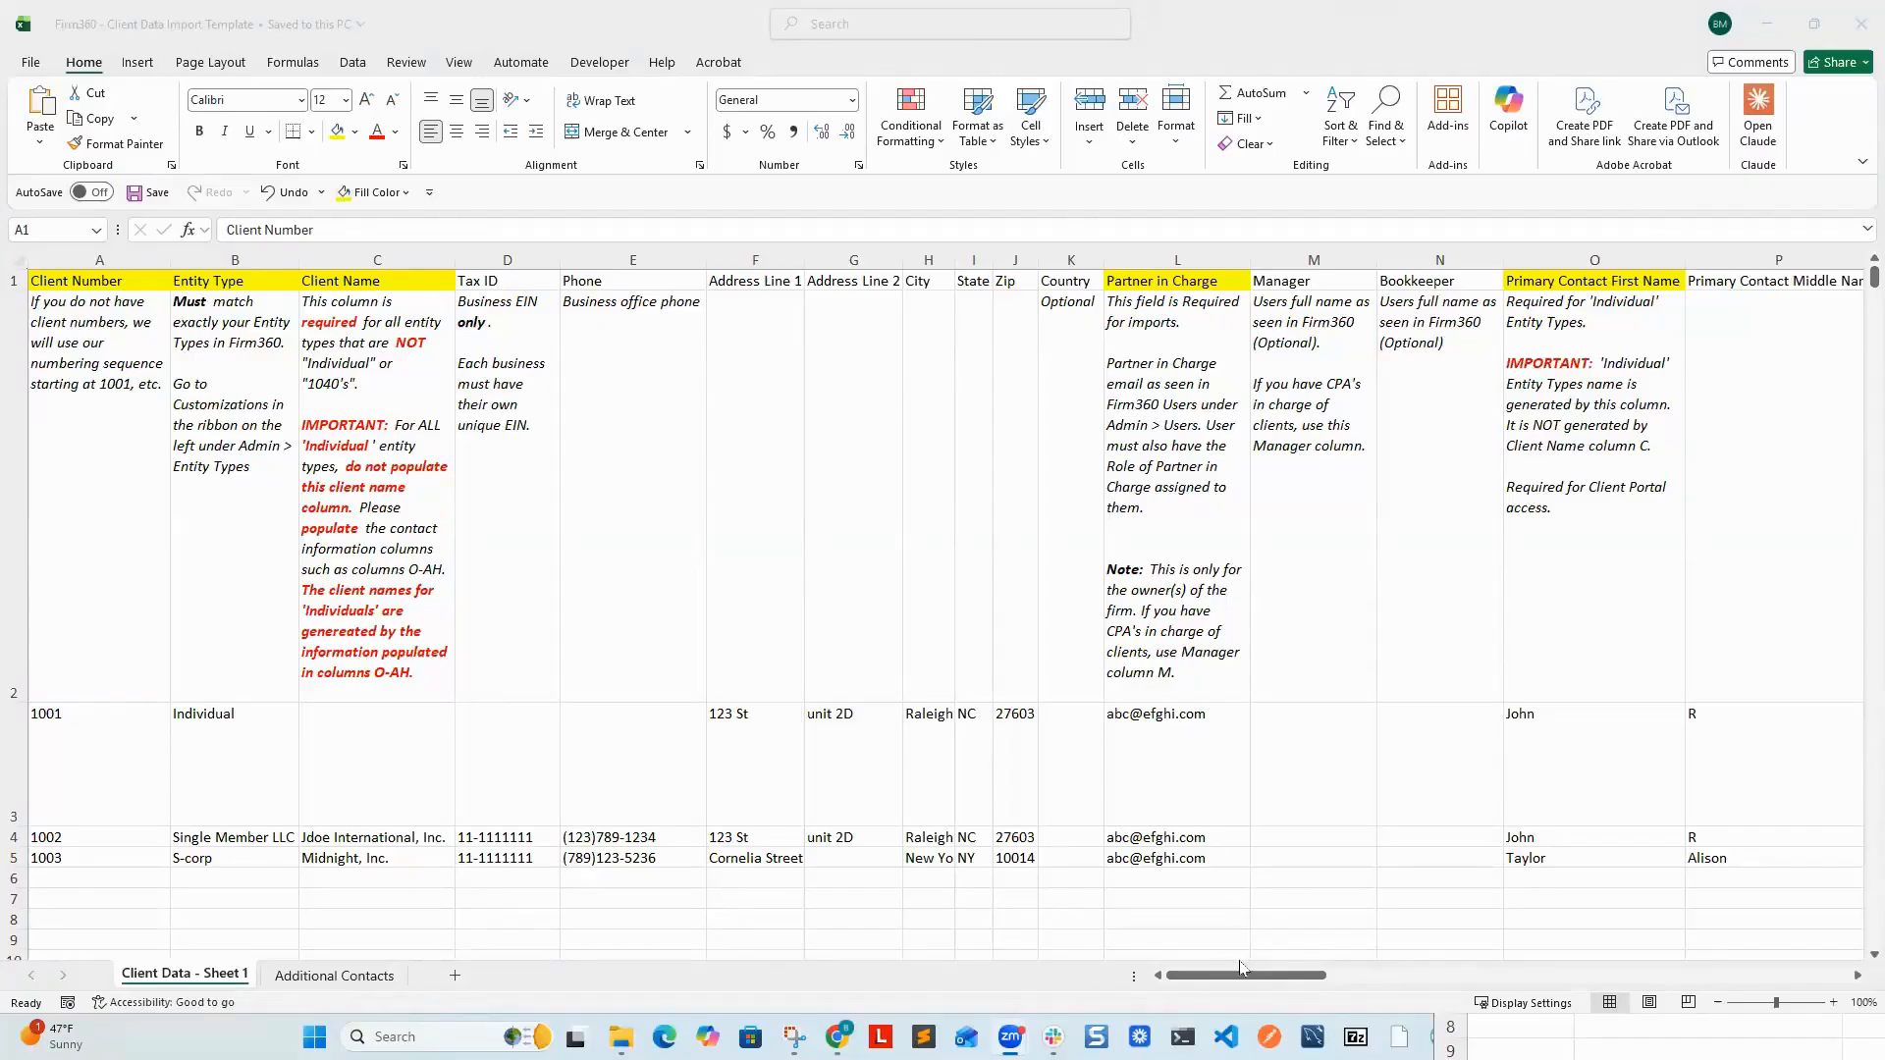
Step: Examine the two Client Custom Field columns, AV and AW, in the Client Data Import Template
left_click_drag(1235, 981, 1840, 996)
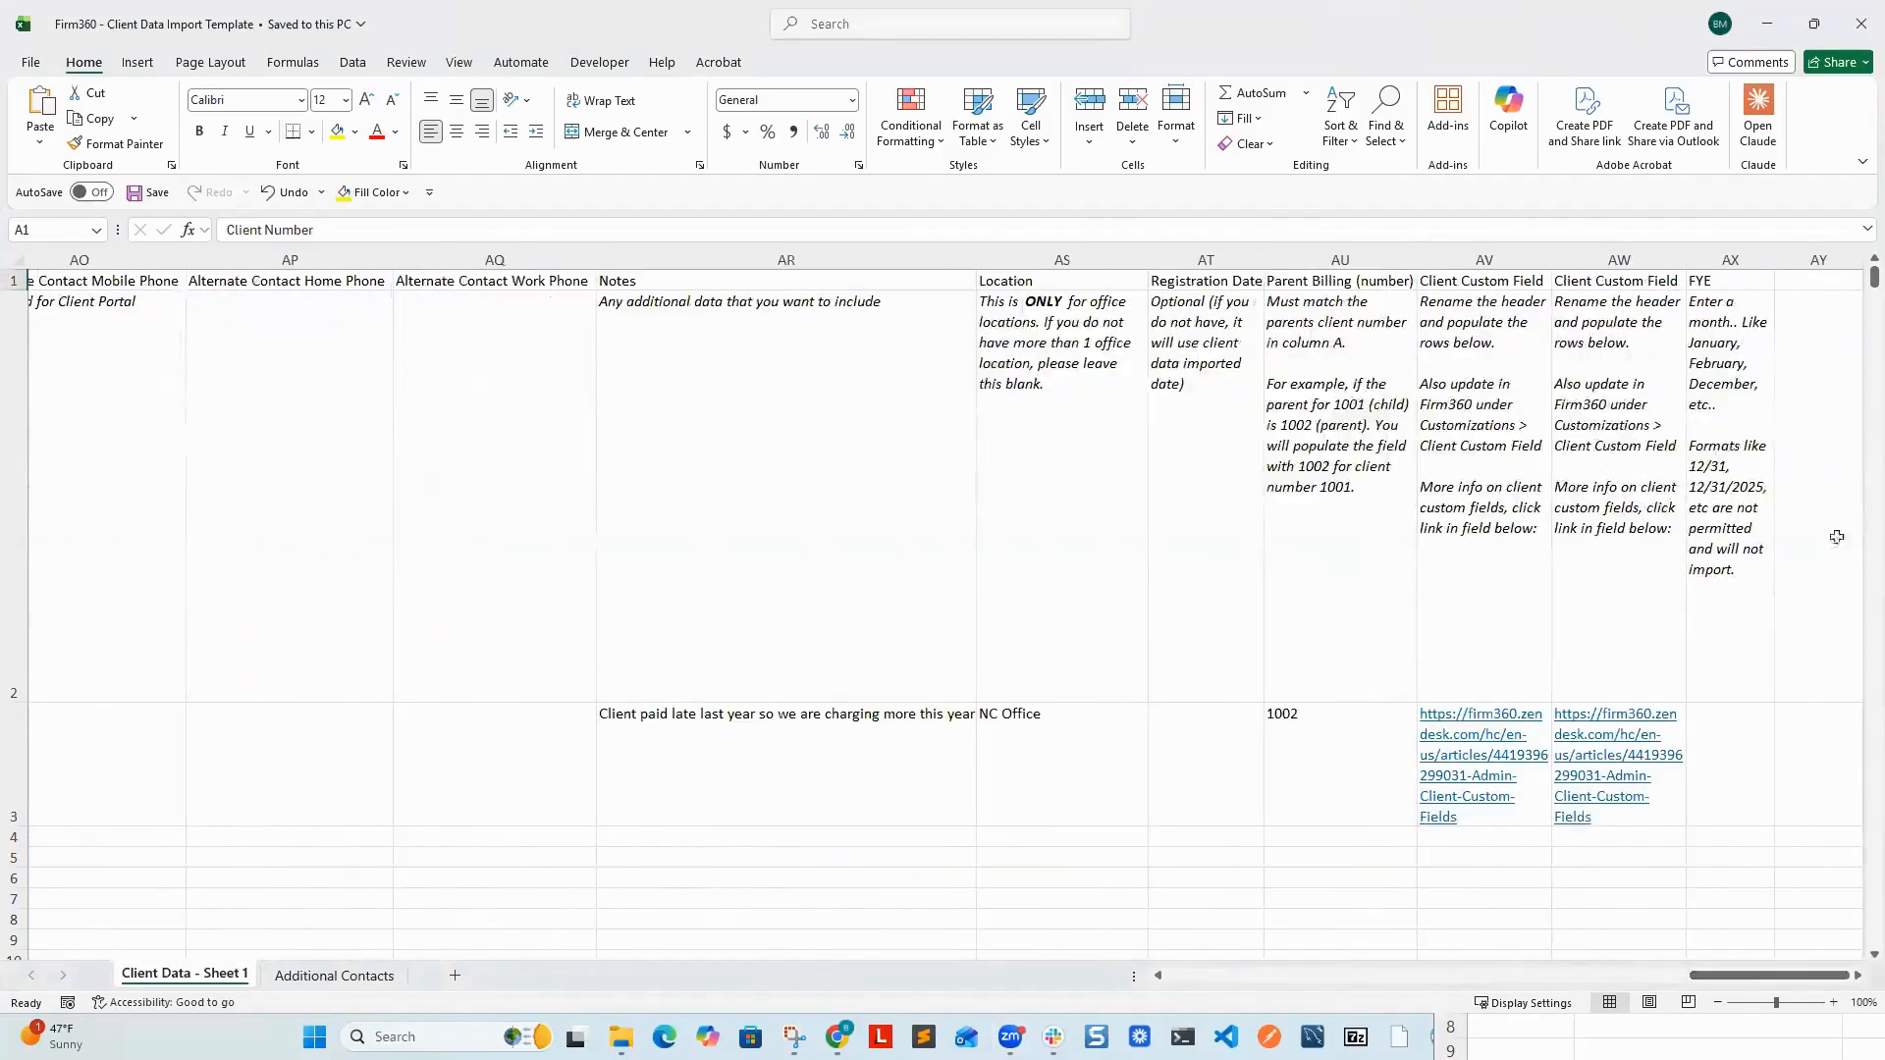
left_click(1509, 285)
left_click(1622, 275)
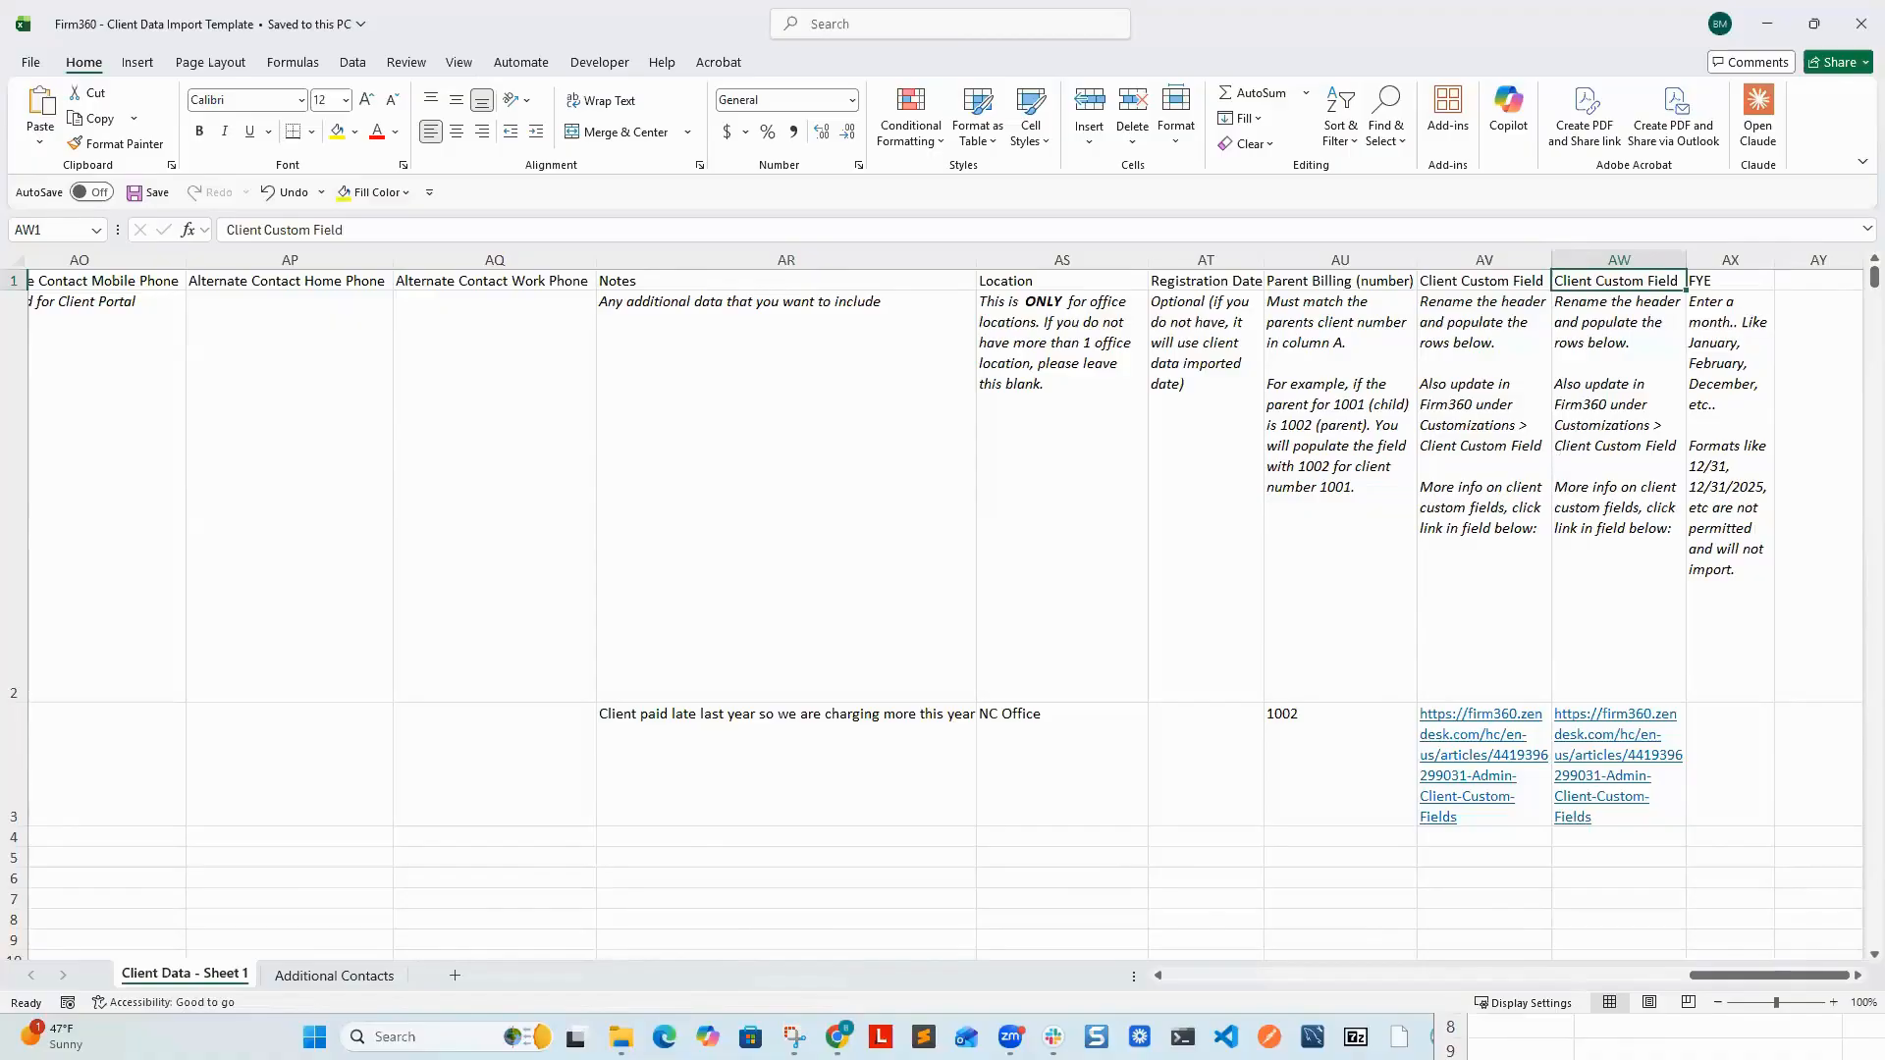
Step: Bring up the Client Custom Field Bulk Import Template workbook maximized and fit column A to its contents to review both columns
key("alt+Tab")
left_click_drag(1681, 444, 722, 28)
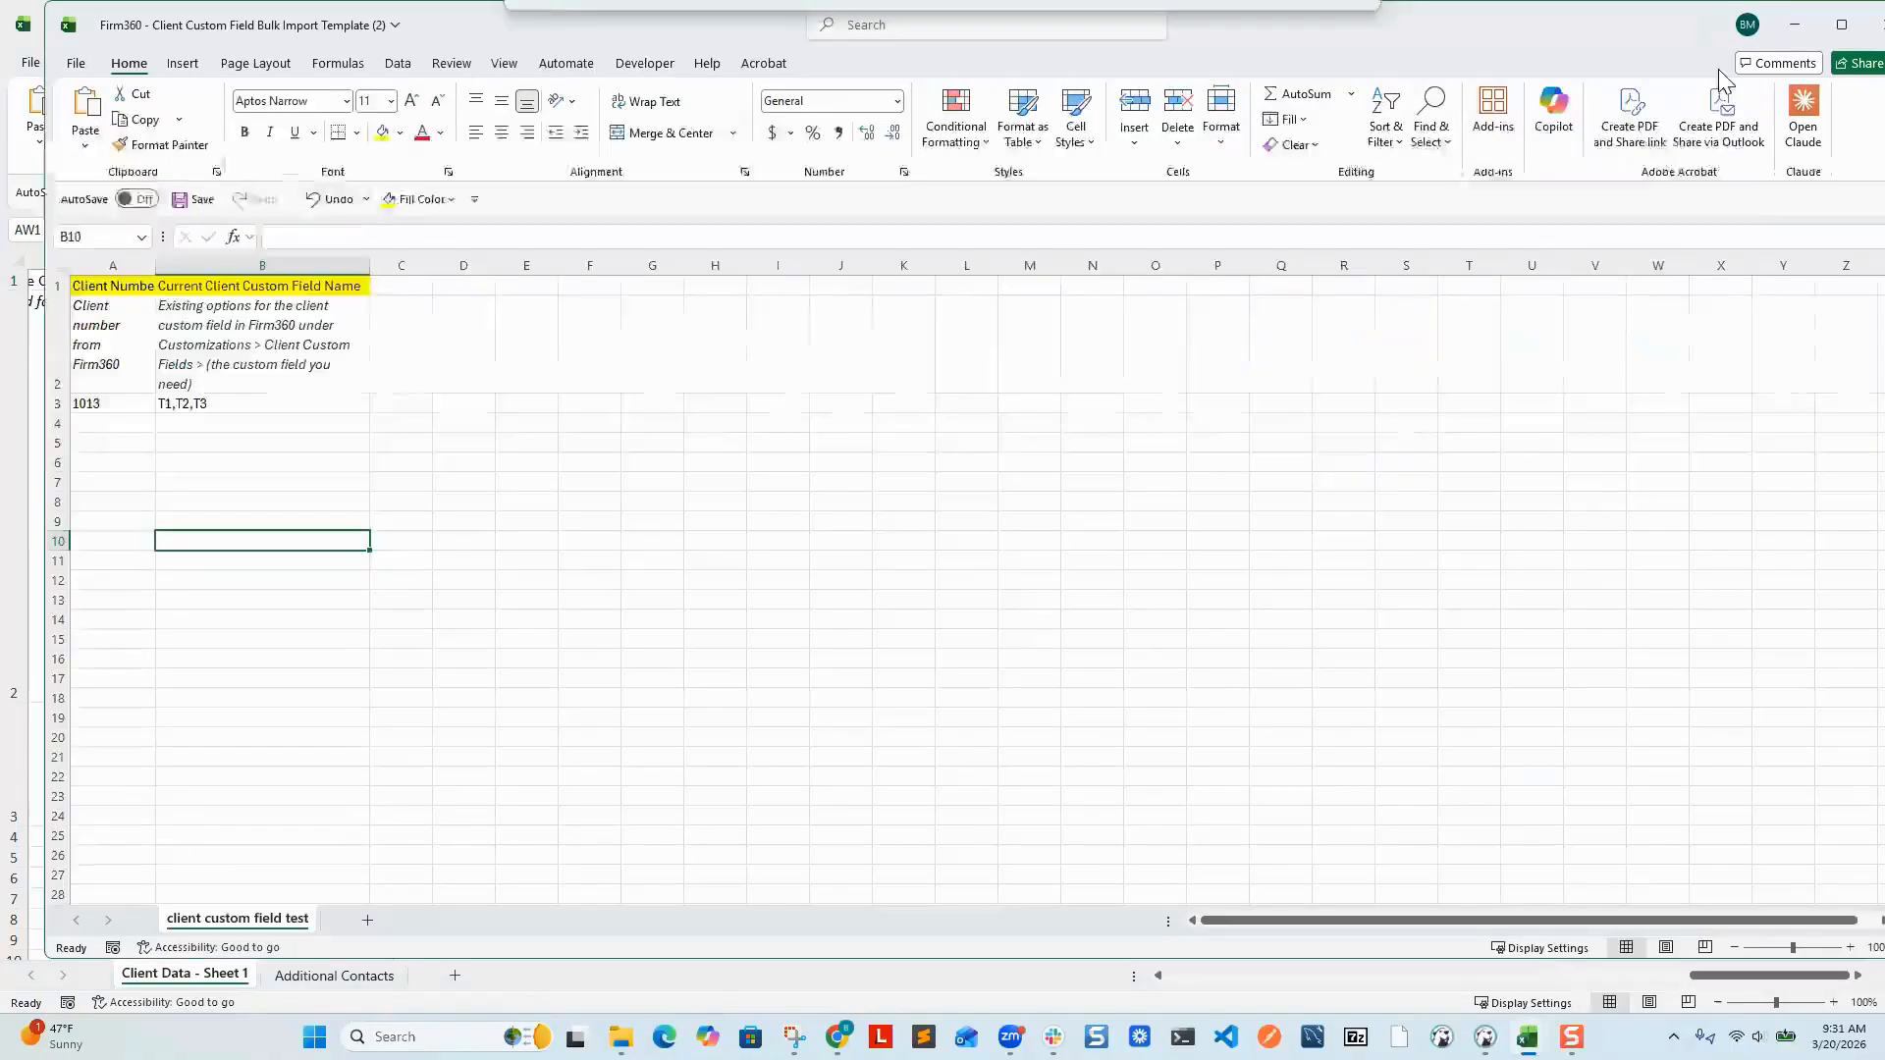
key("super+Up")
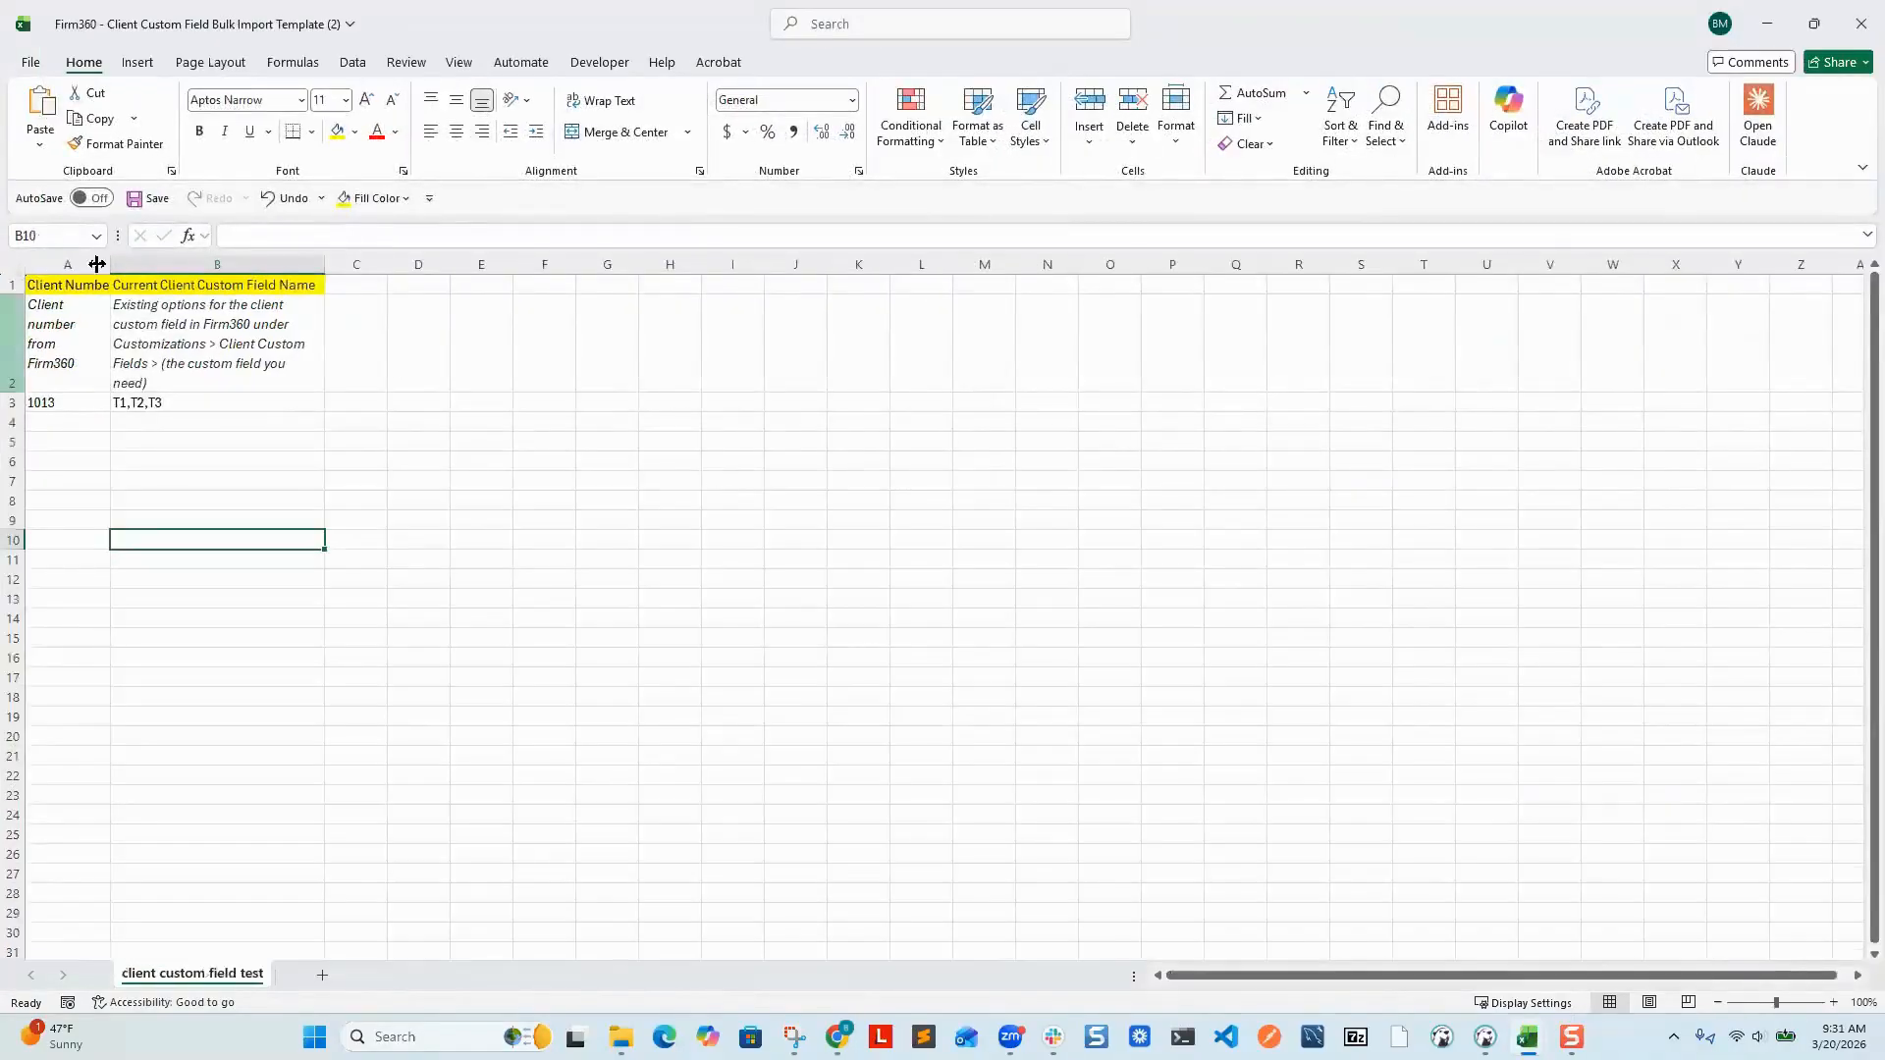
double_click(113, 264)
left_click_drag(56, 403, 63, 526)
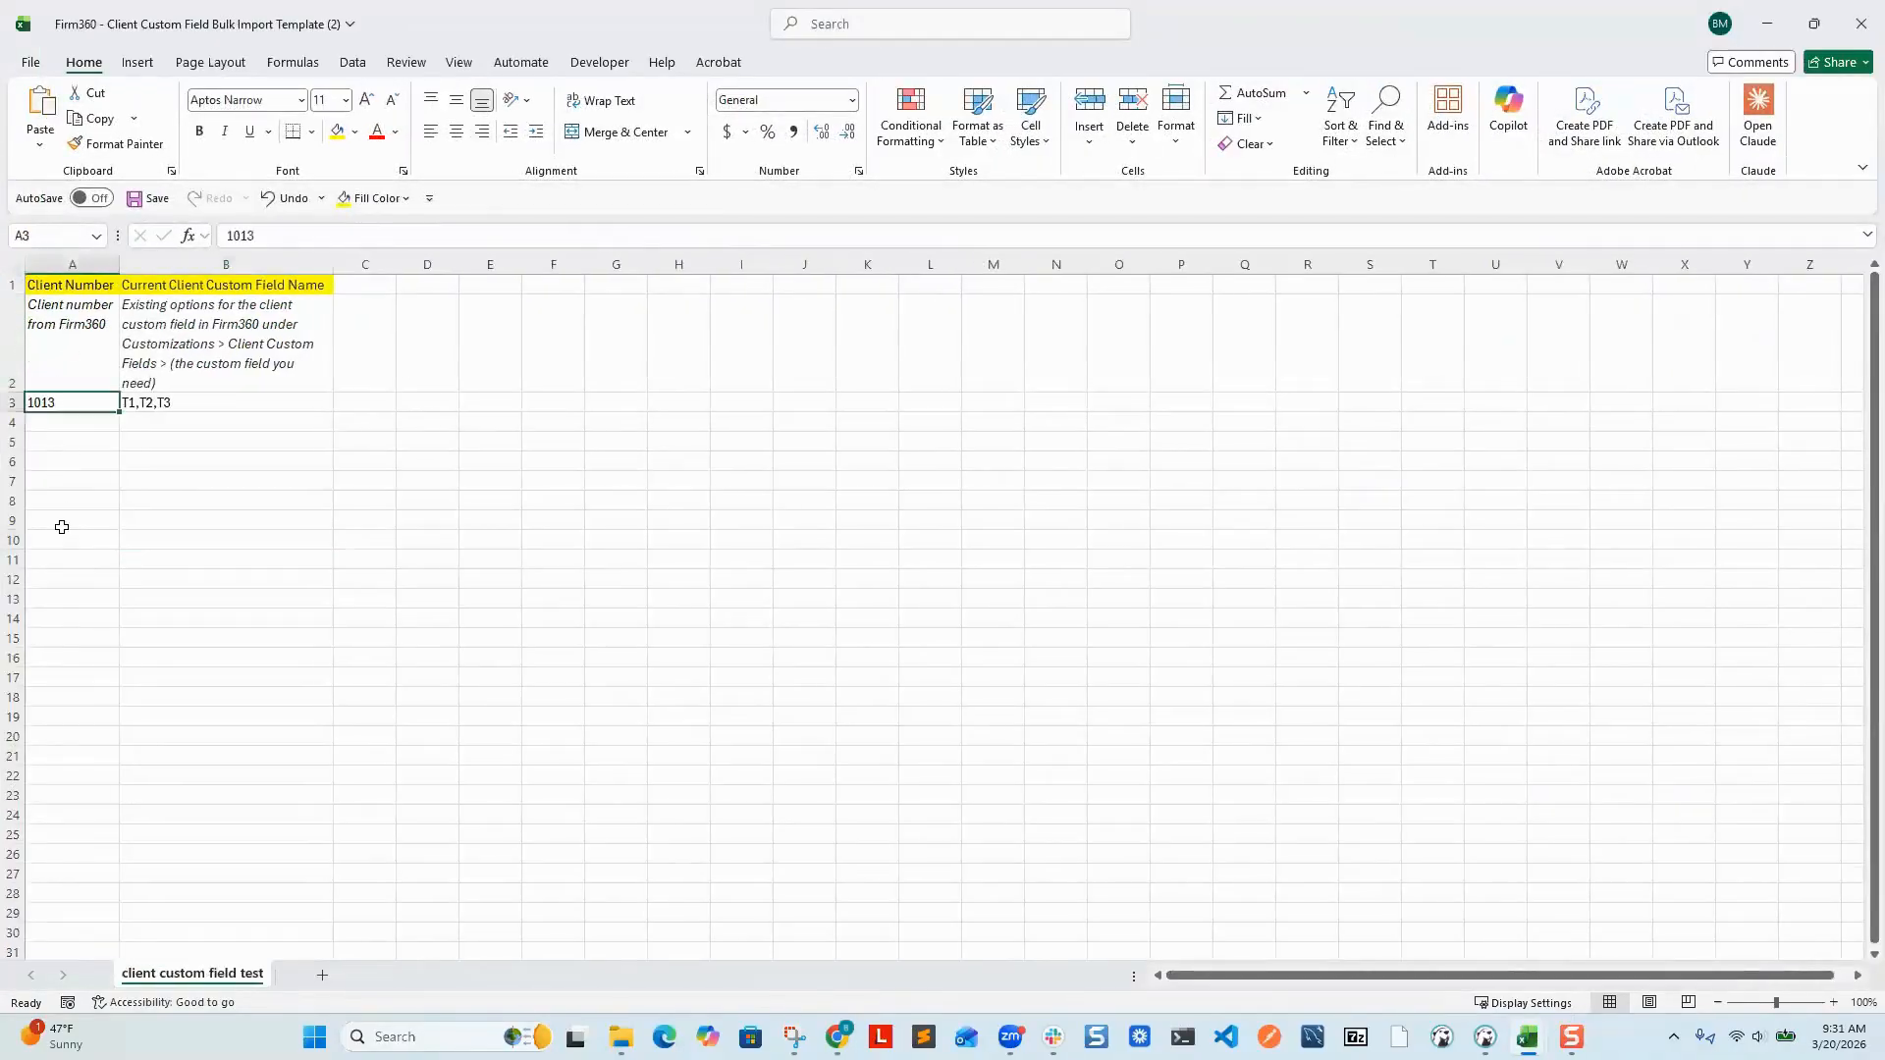
left_click(229, 285)
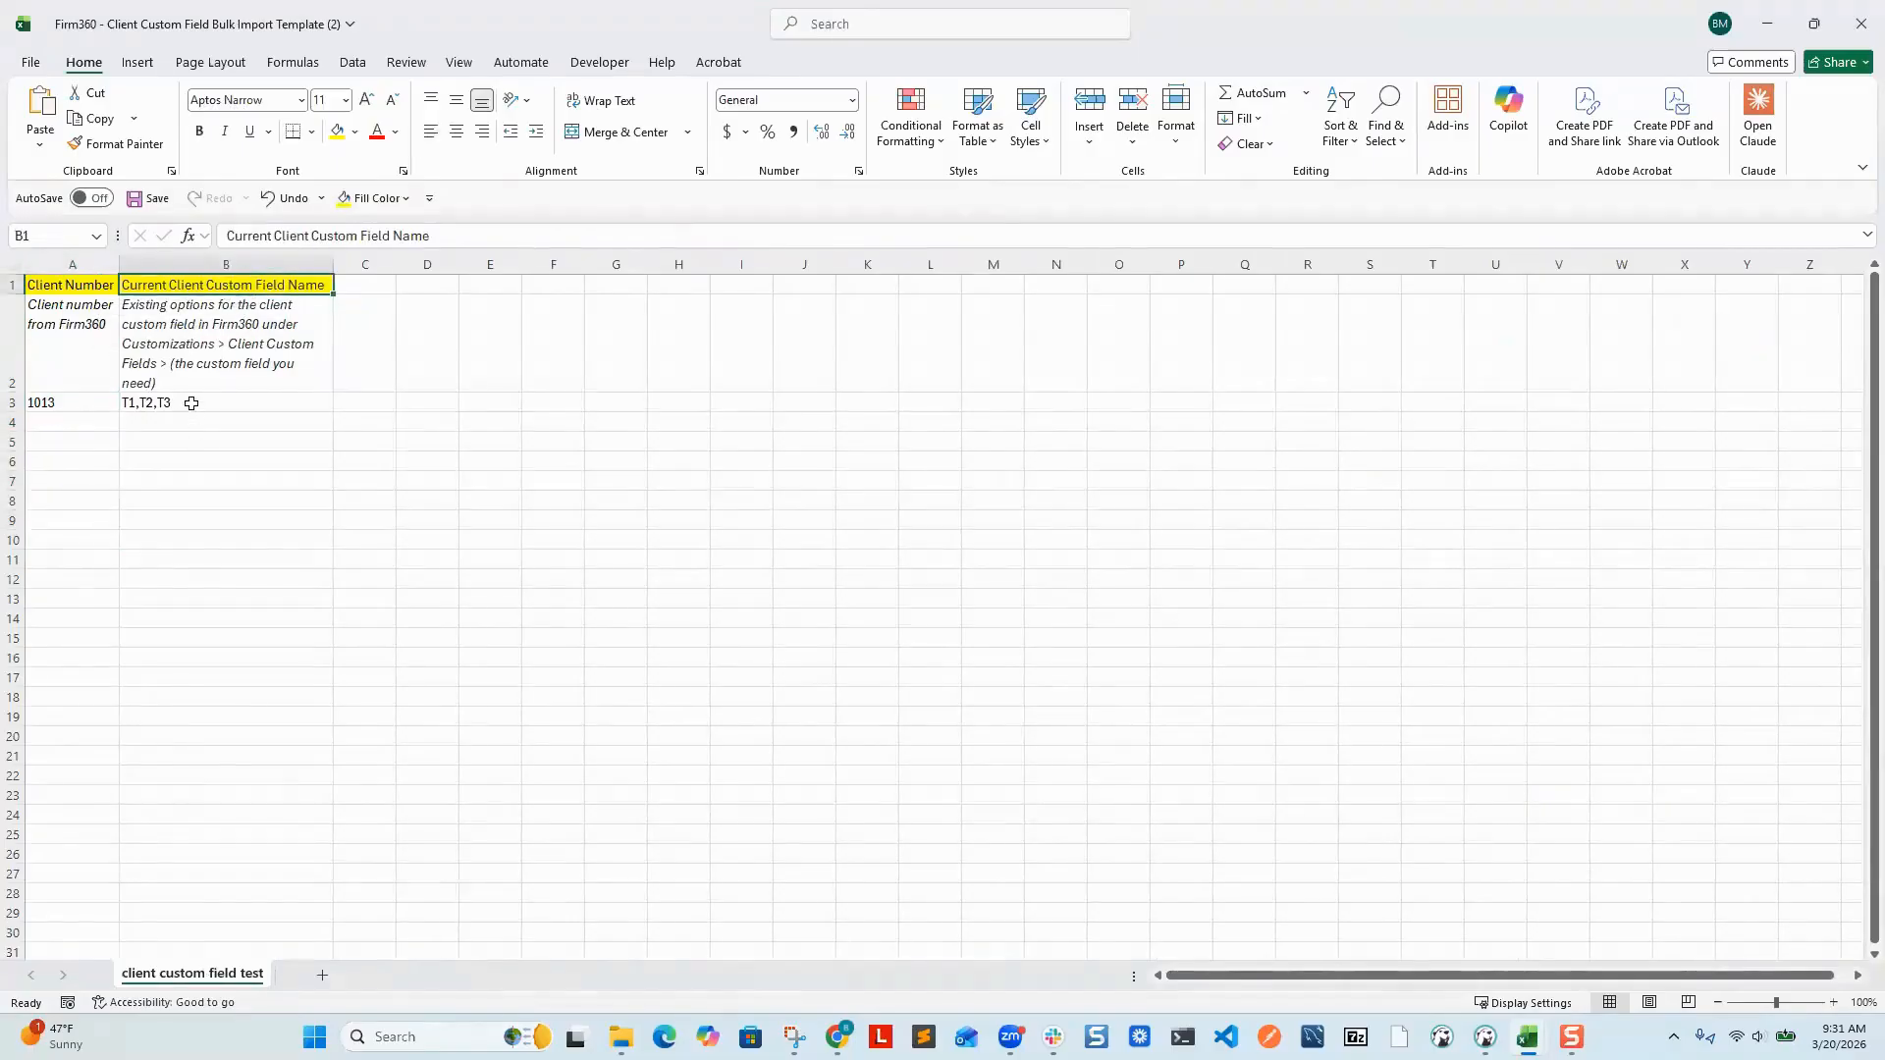
left_click_drag(189, 403, 203, 590)
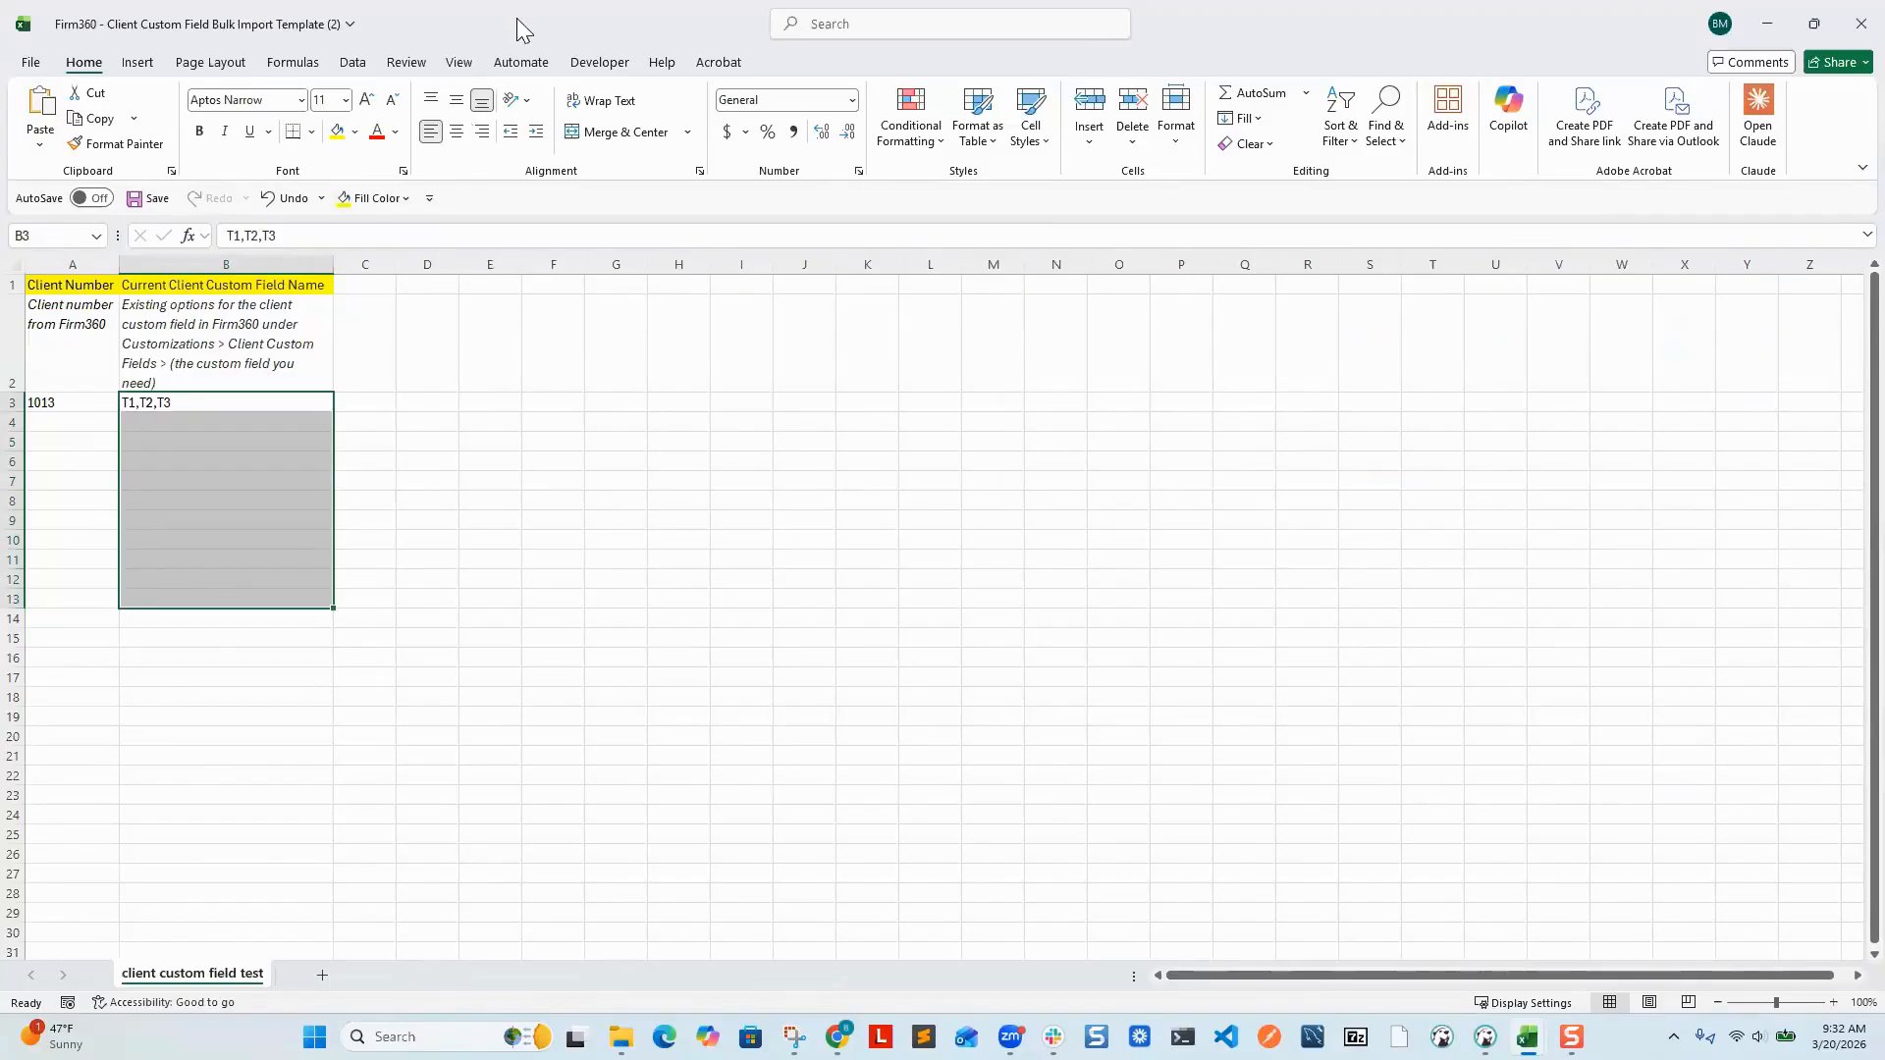
Step: Switch to Firm360 in the browser and open the Client Custom Fields list from the customizations page
left_click_drag(516, 17, 1884, 161)
left_click(1352, 455)
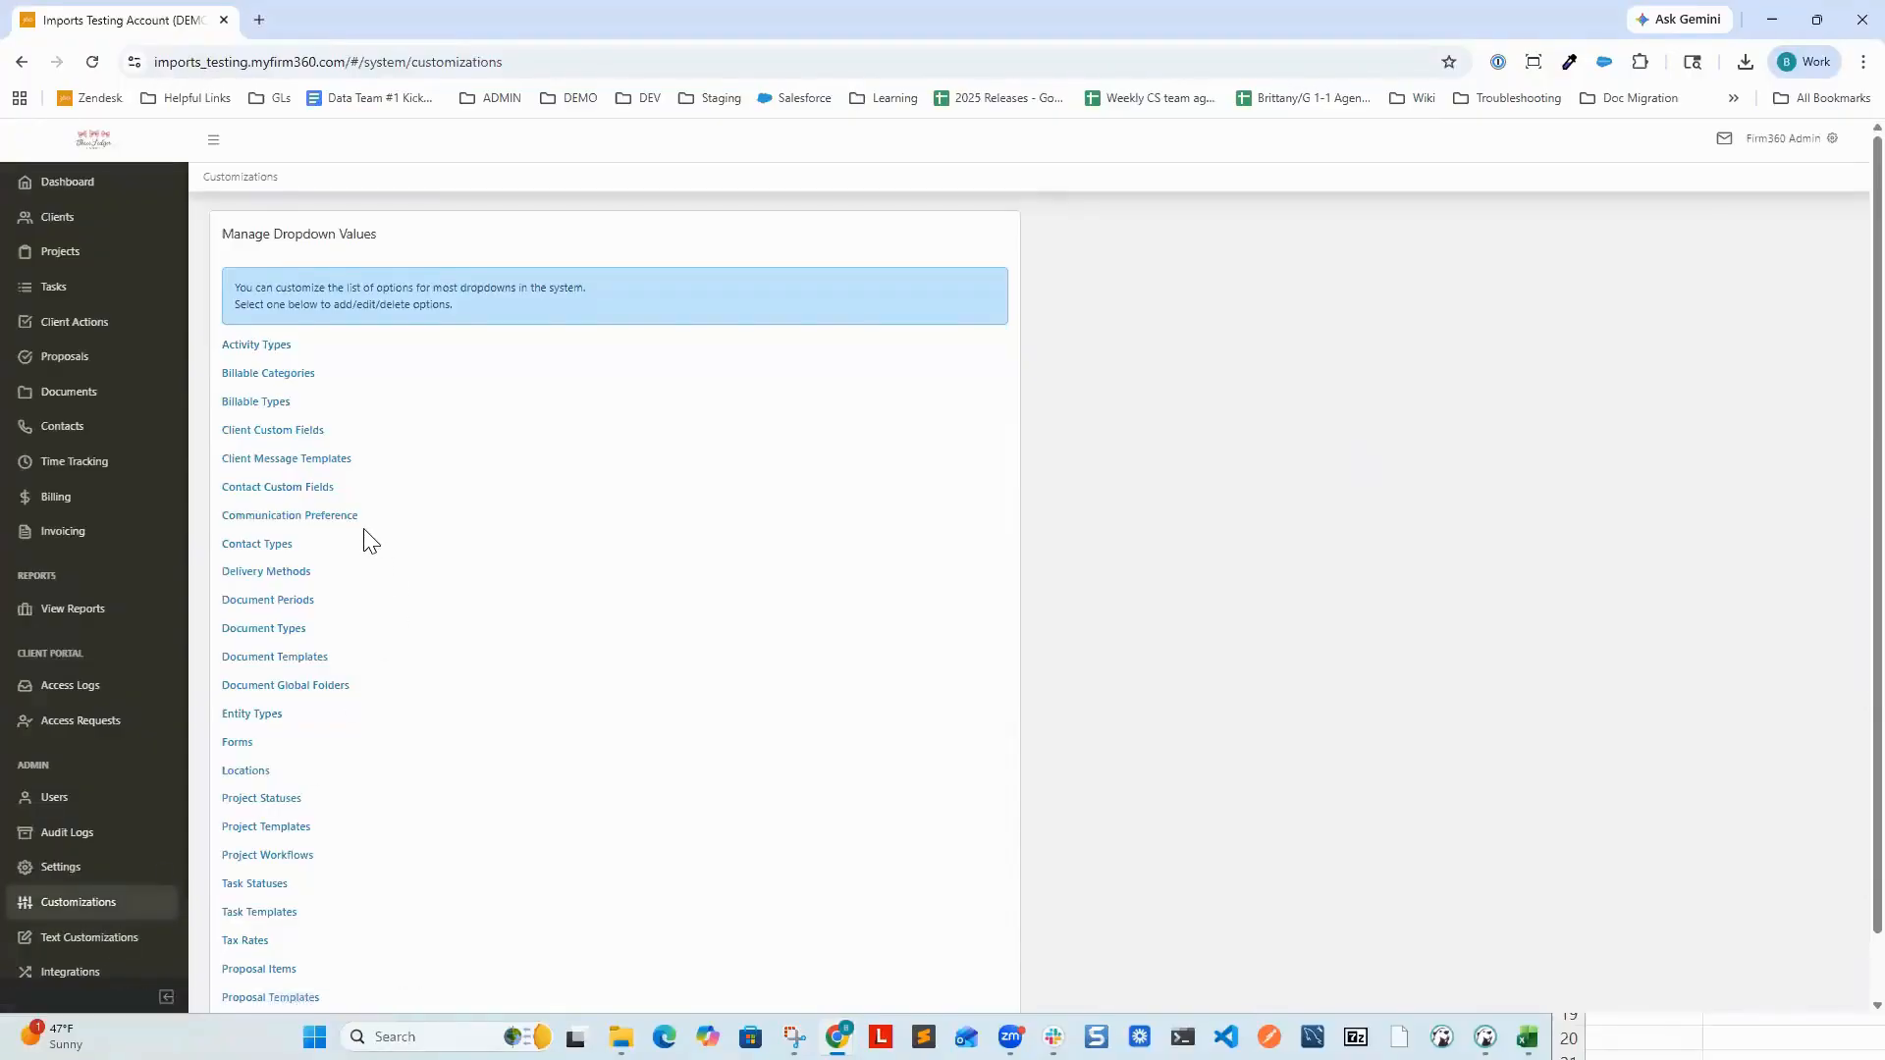
left_click(298, 433)
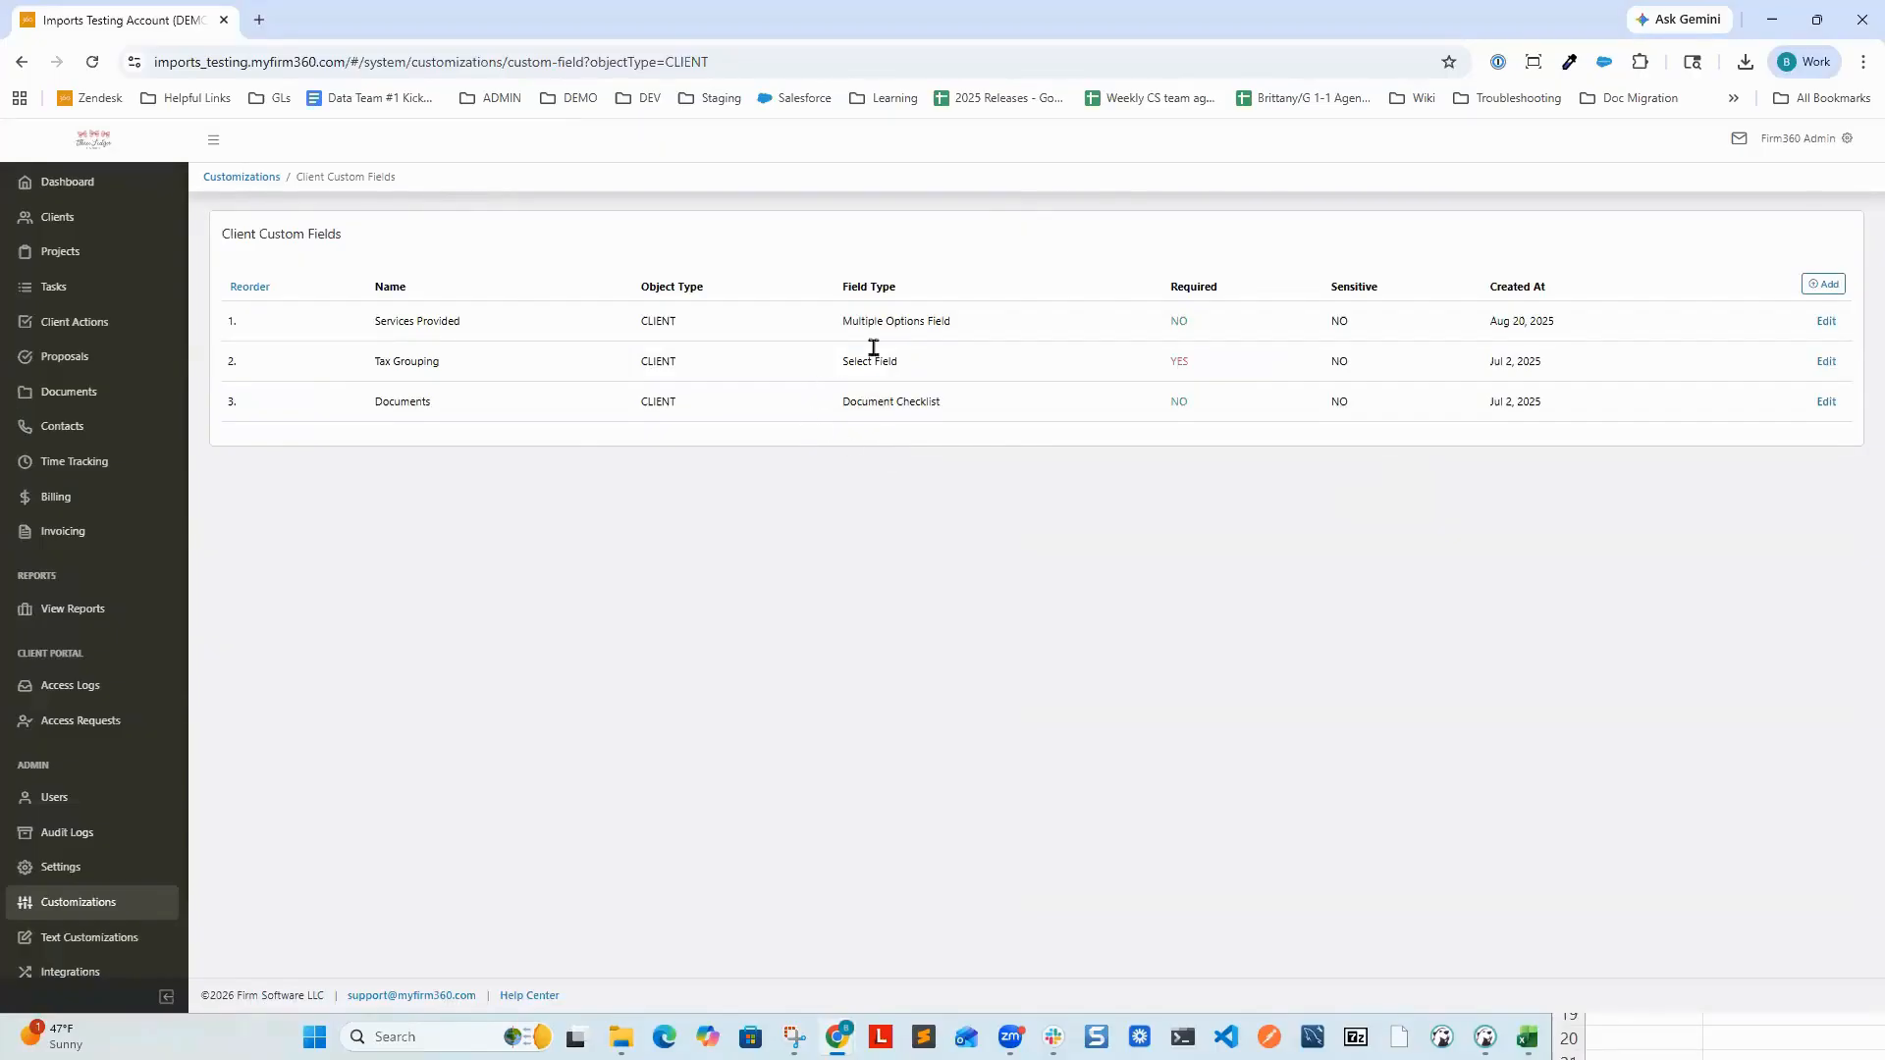
Step: Review the field types and options of the Services Provided and Tax Grouping custom fields, closing each without changes
left_click_drag(839, 322, 980, 326)
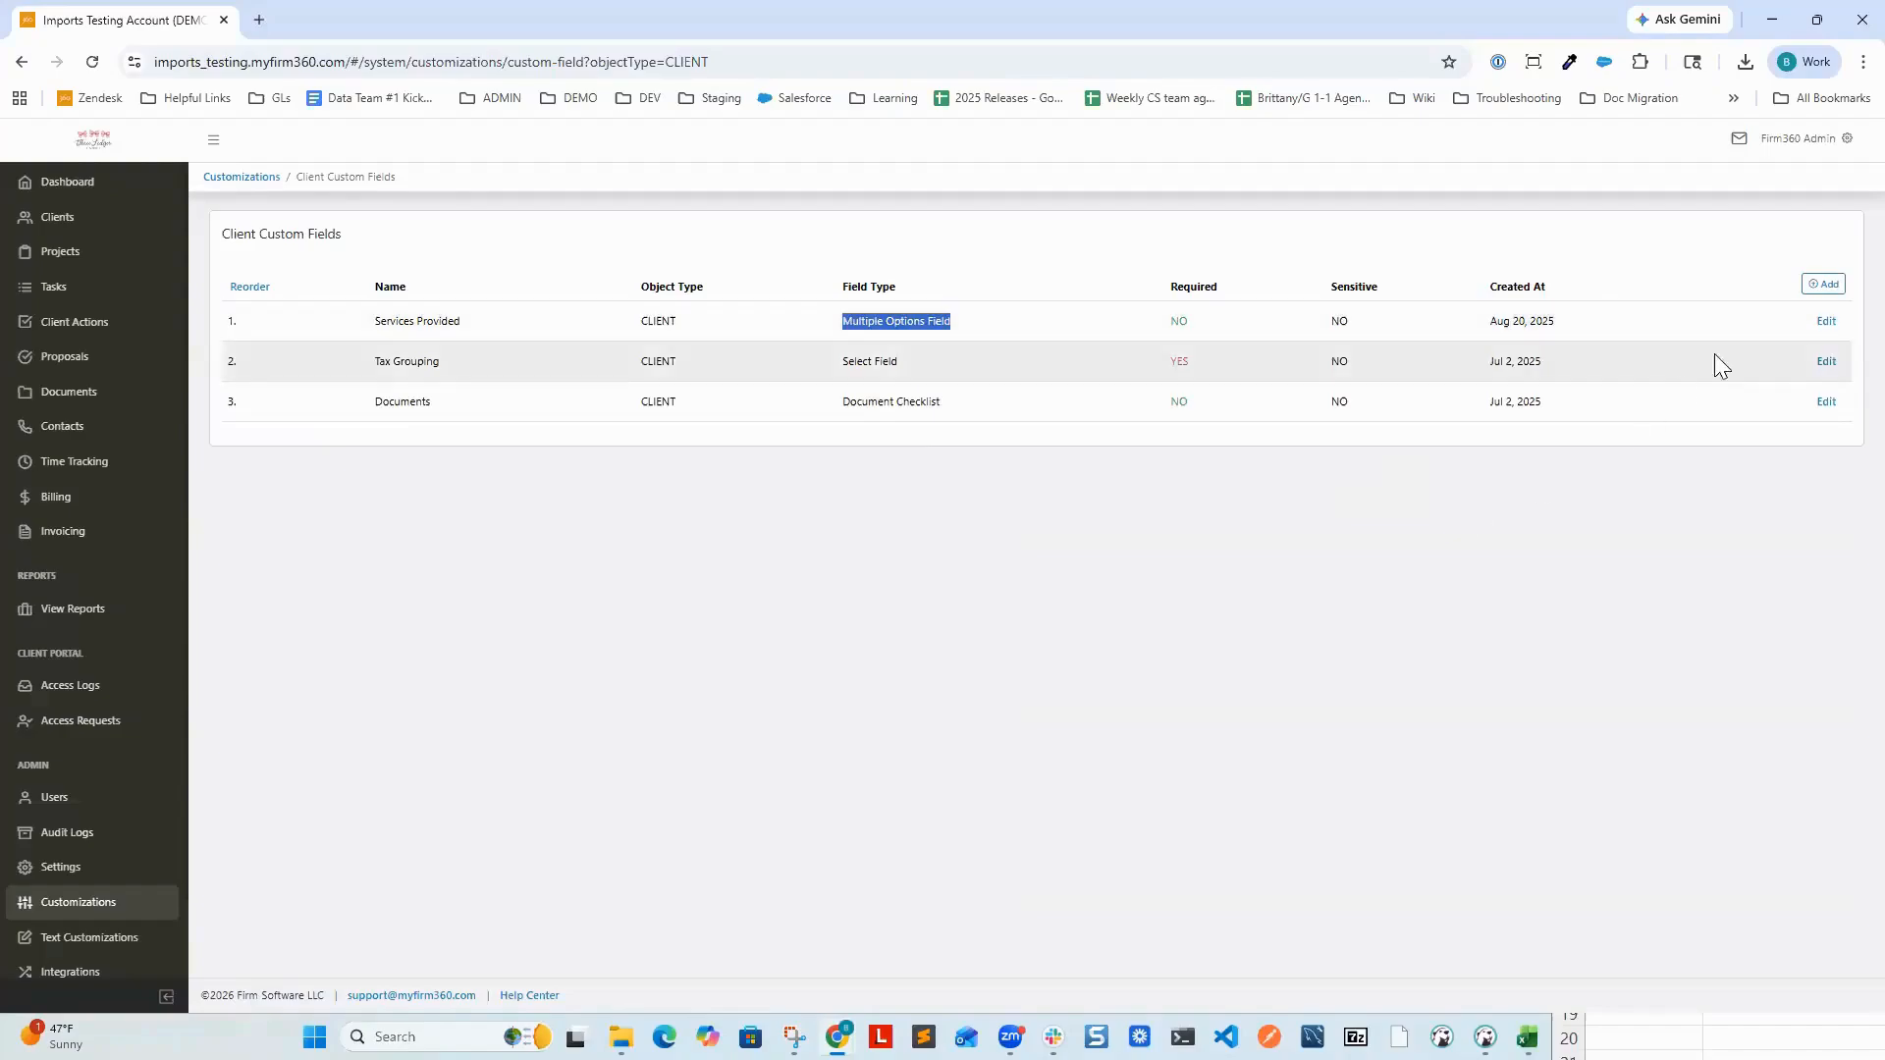
left_click(1826, 321)
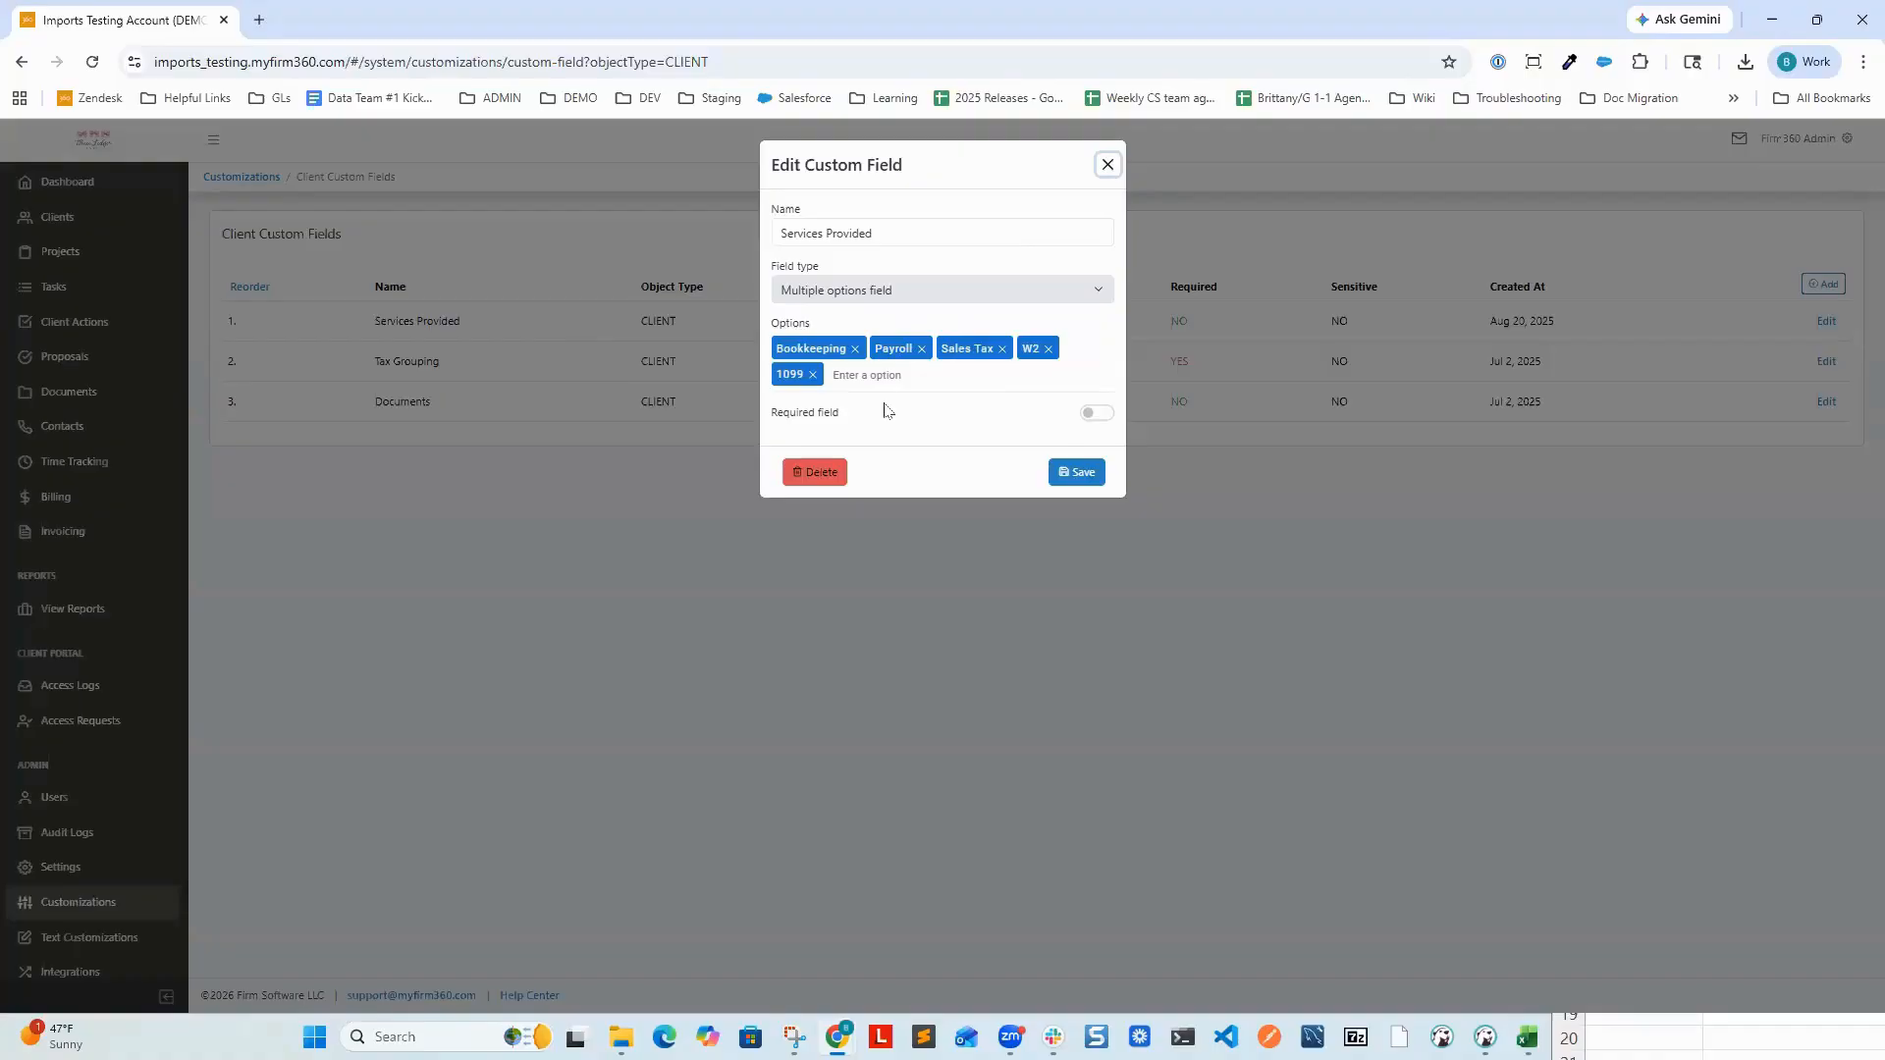
left_click(1107, 164)
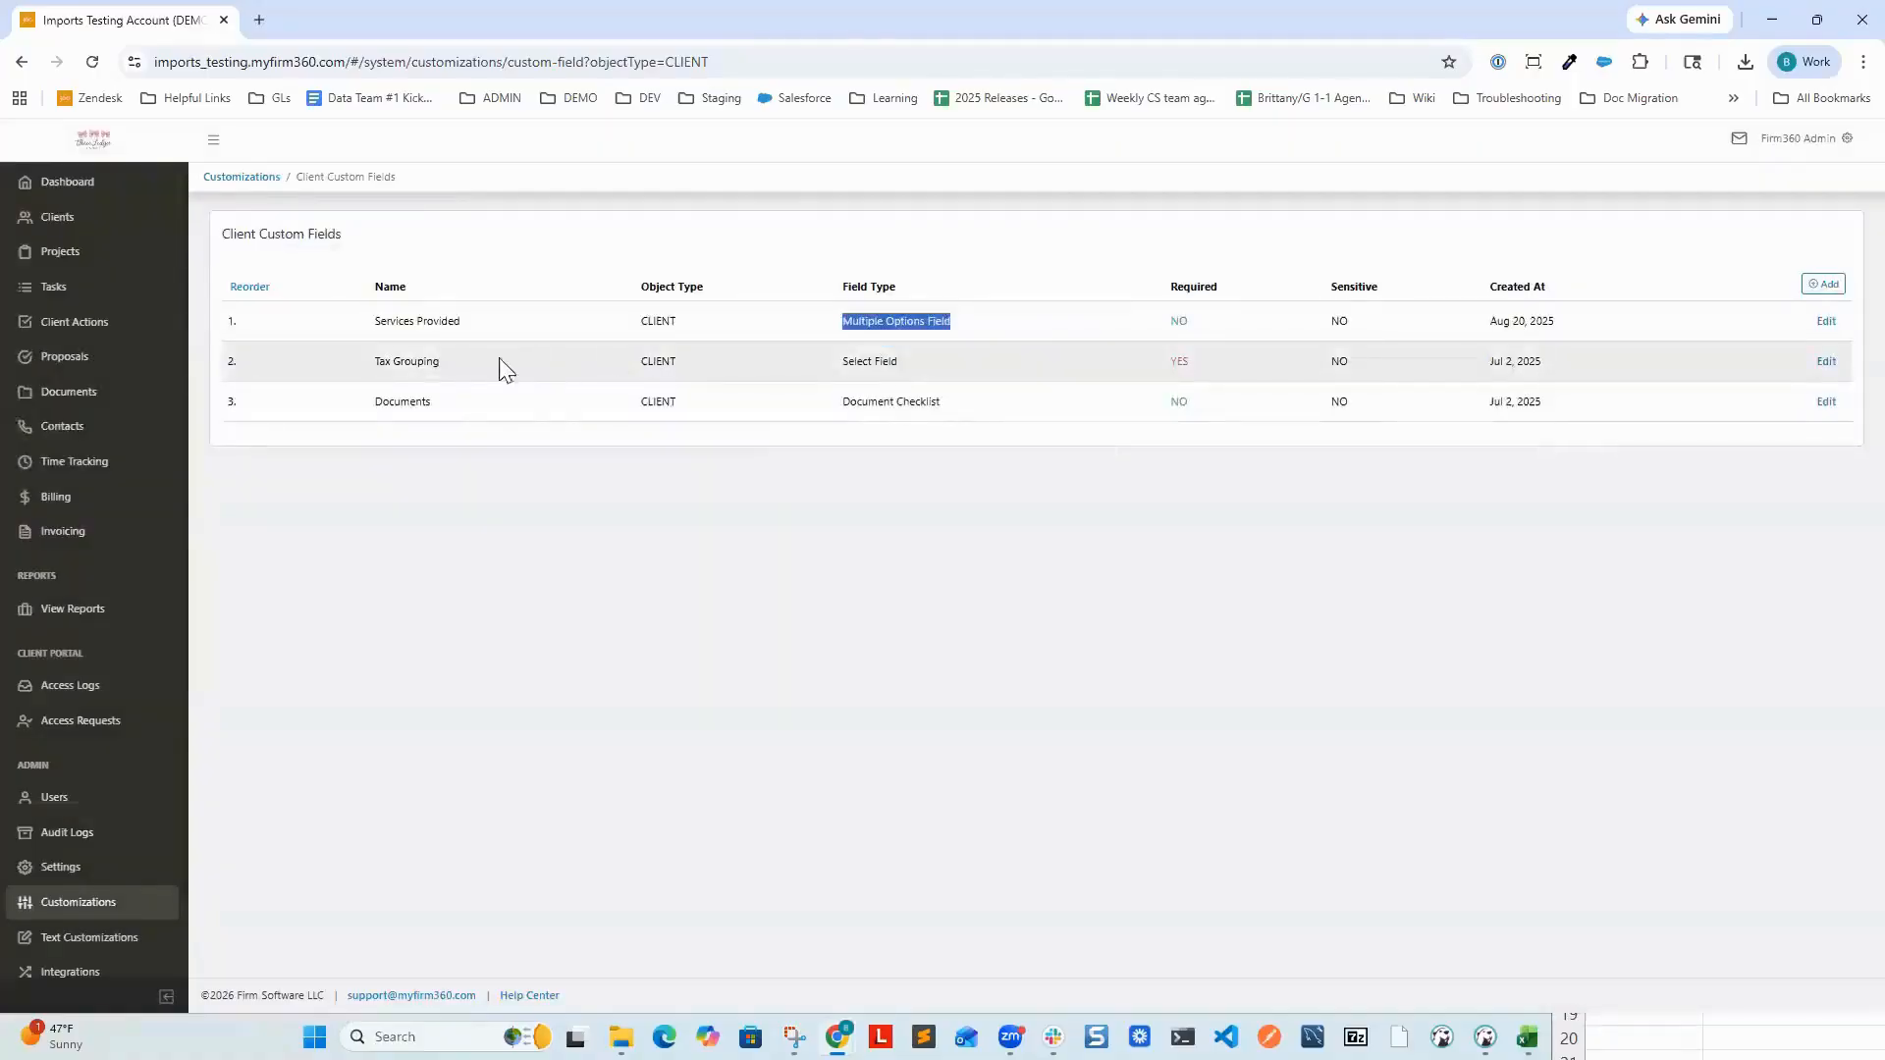
left_click(1825, 363)
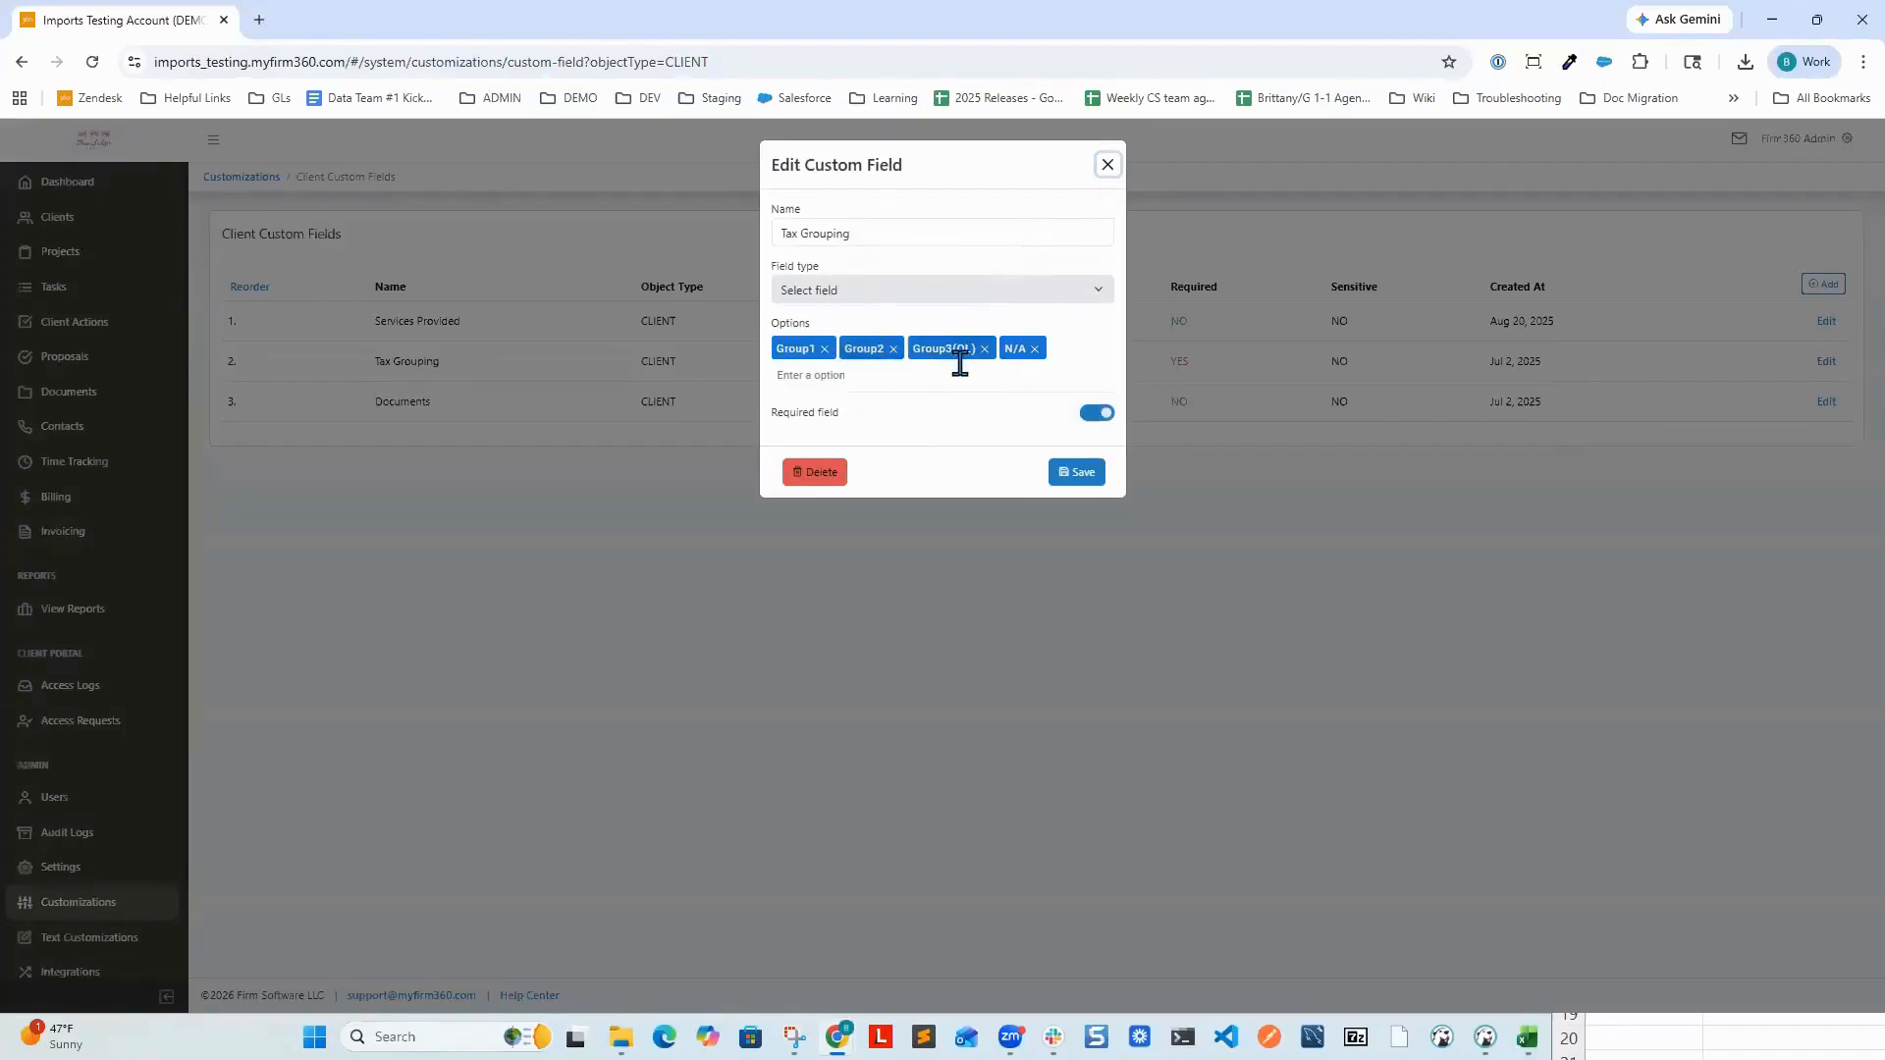
left_click(1107, 164)
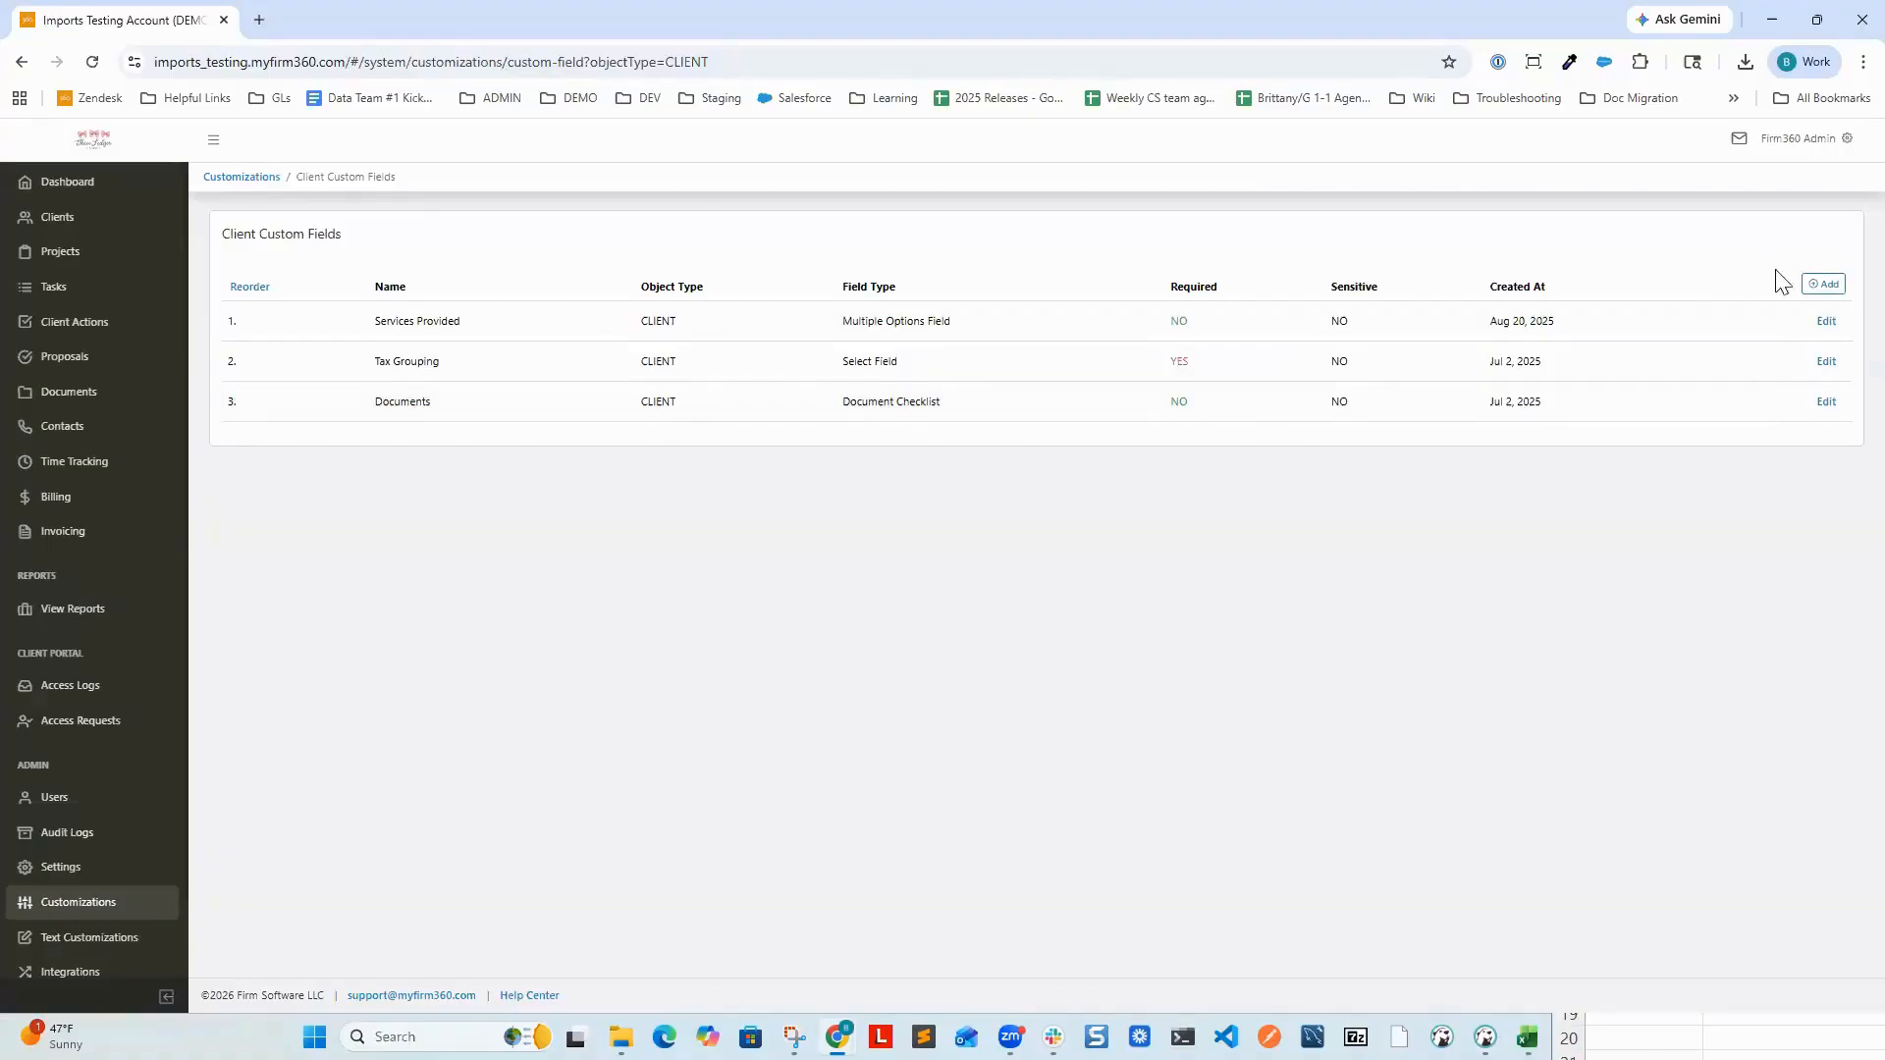
Step: Add a client custom field named Preparer with the field type User Dropdown and save it
left_click(1815, 286)
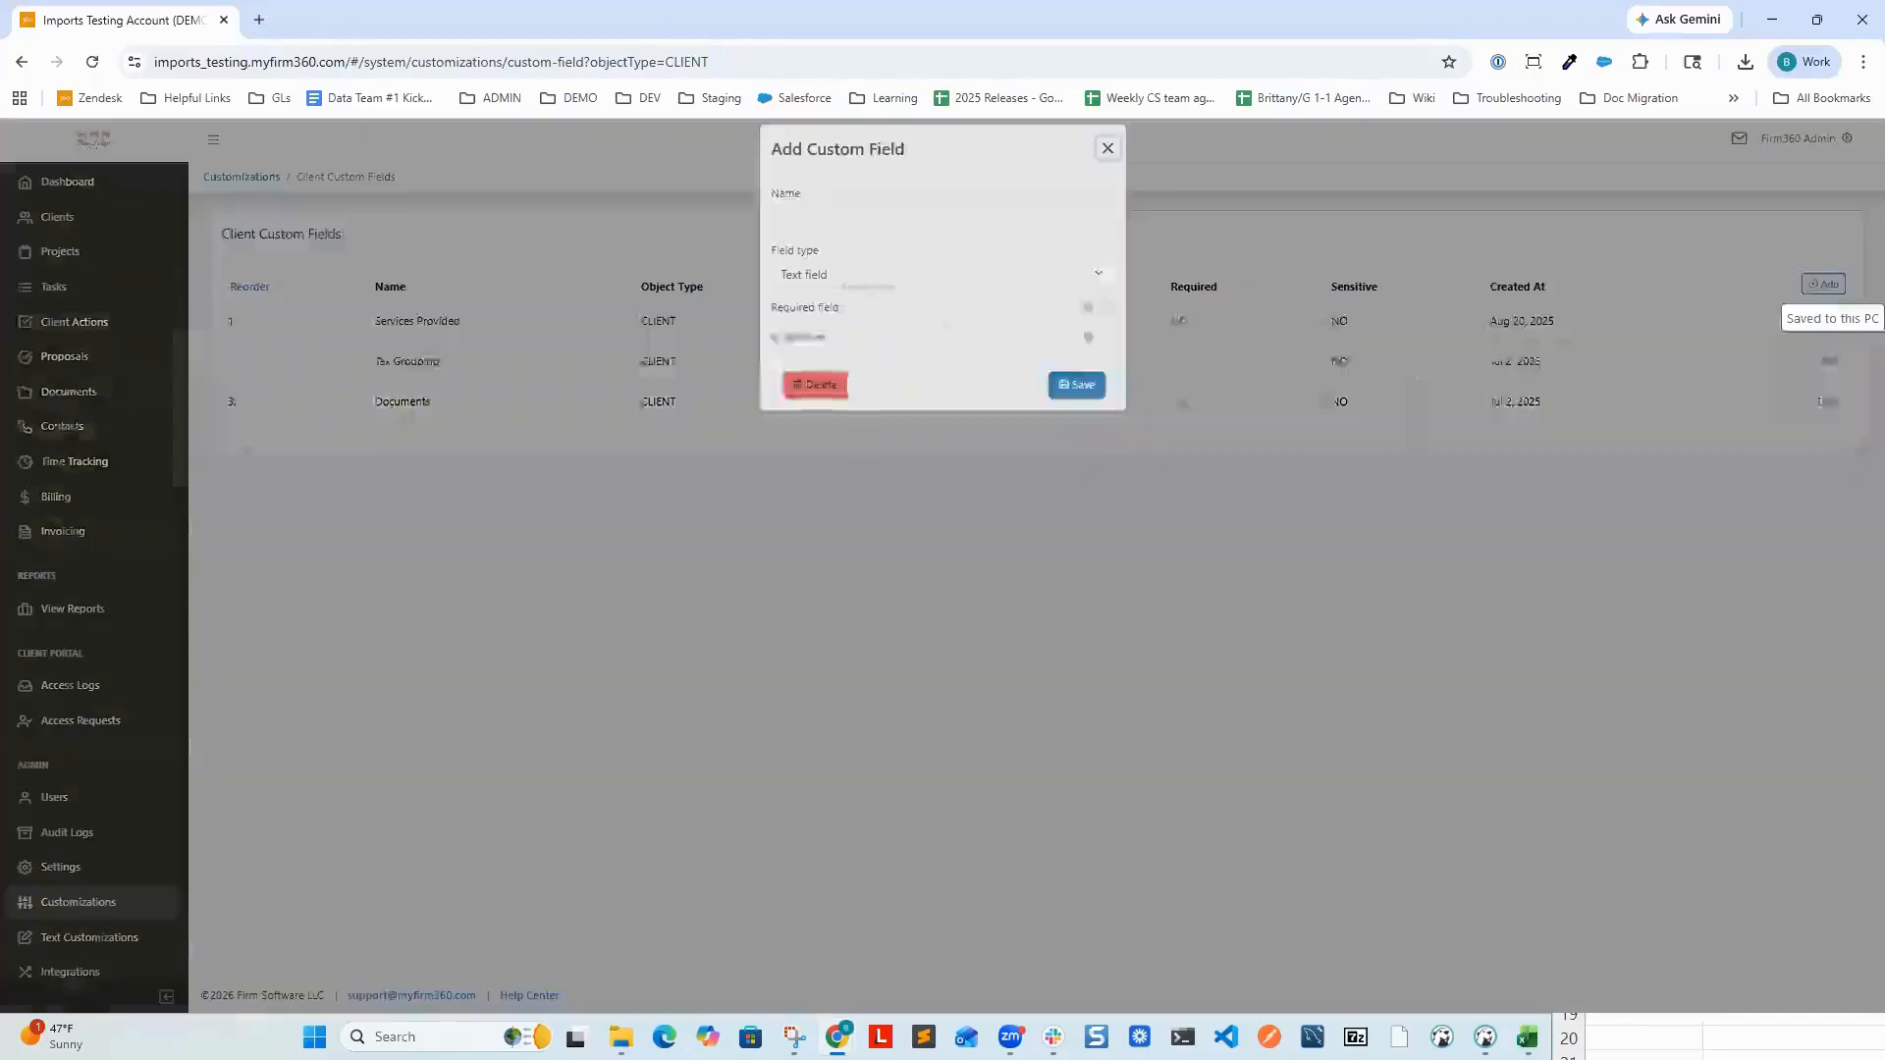
left_click(805, 237)
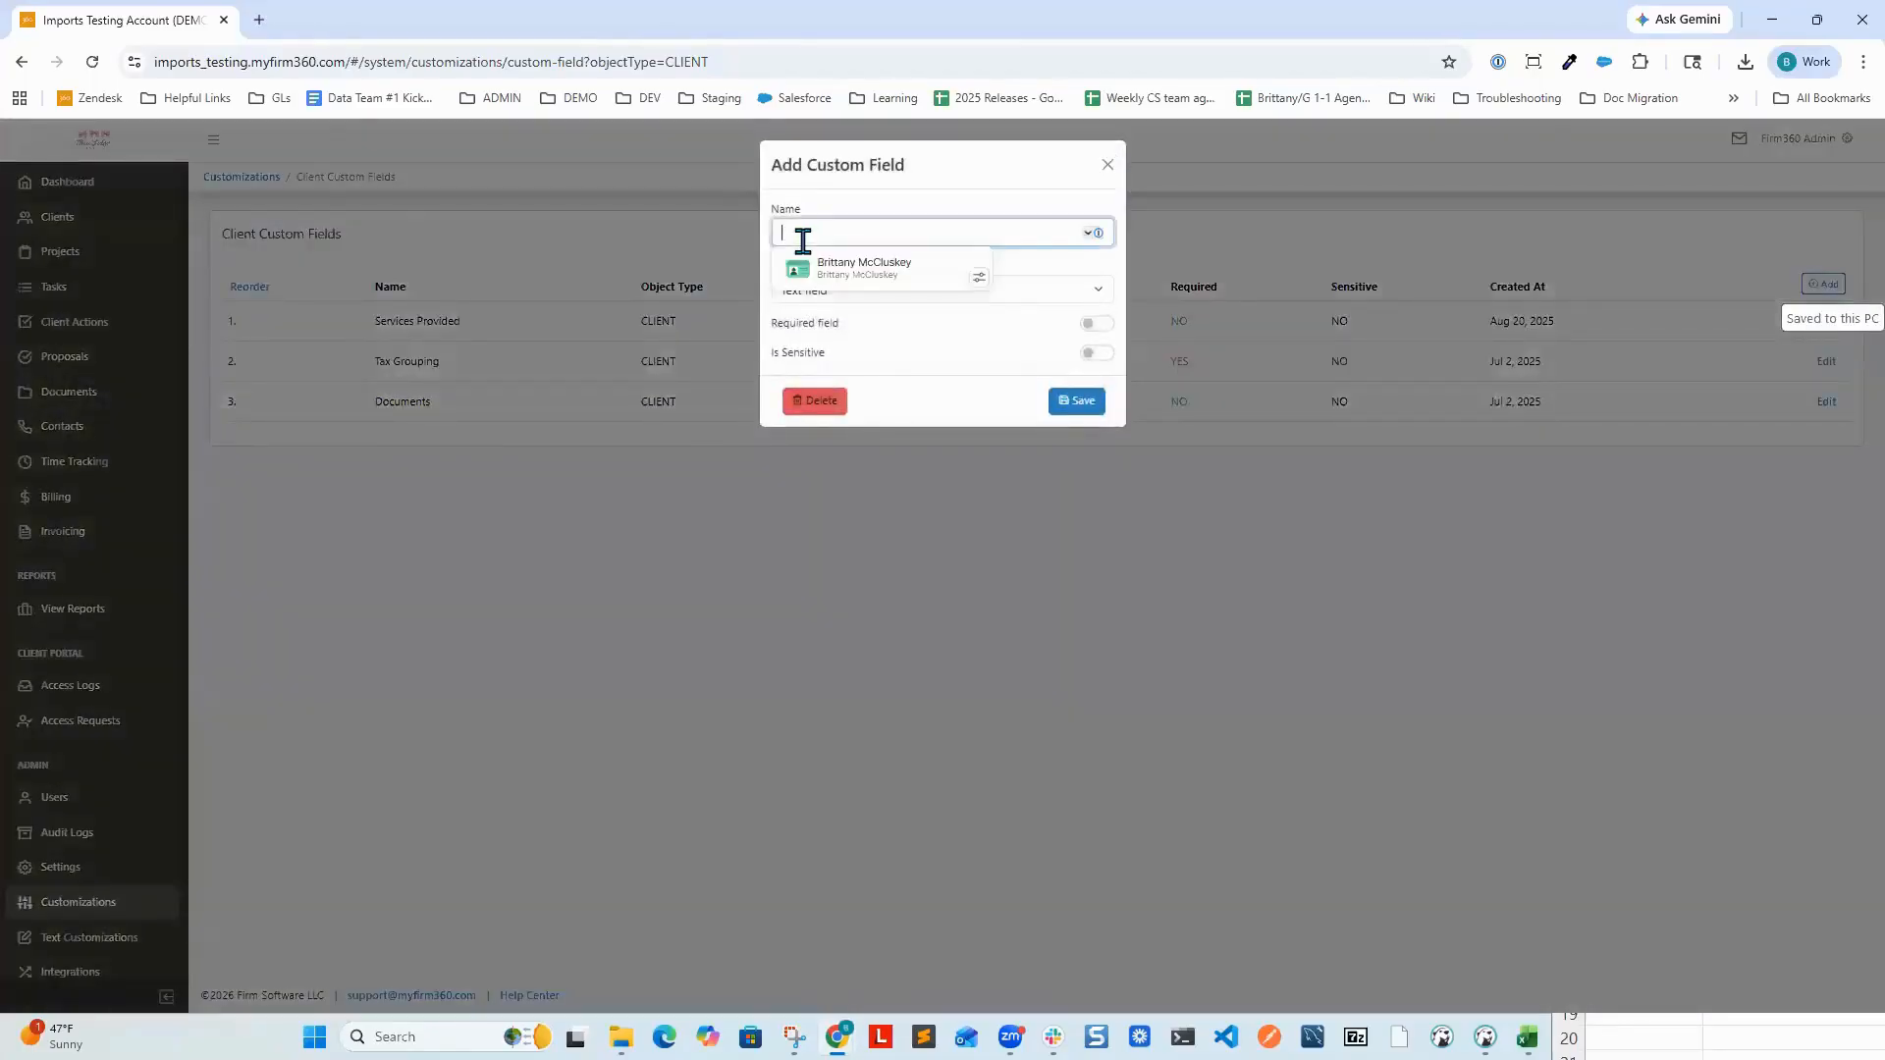
type("Preparer")
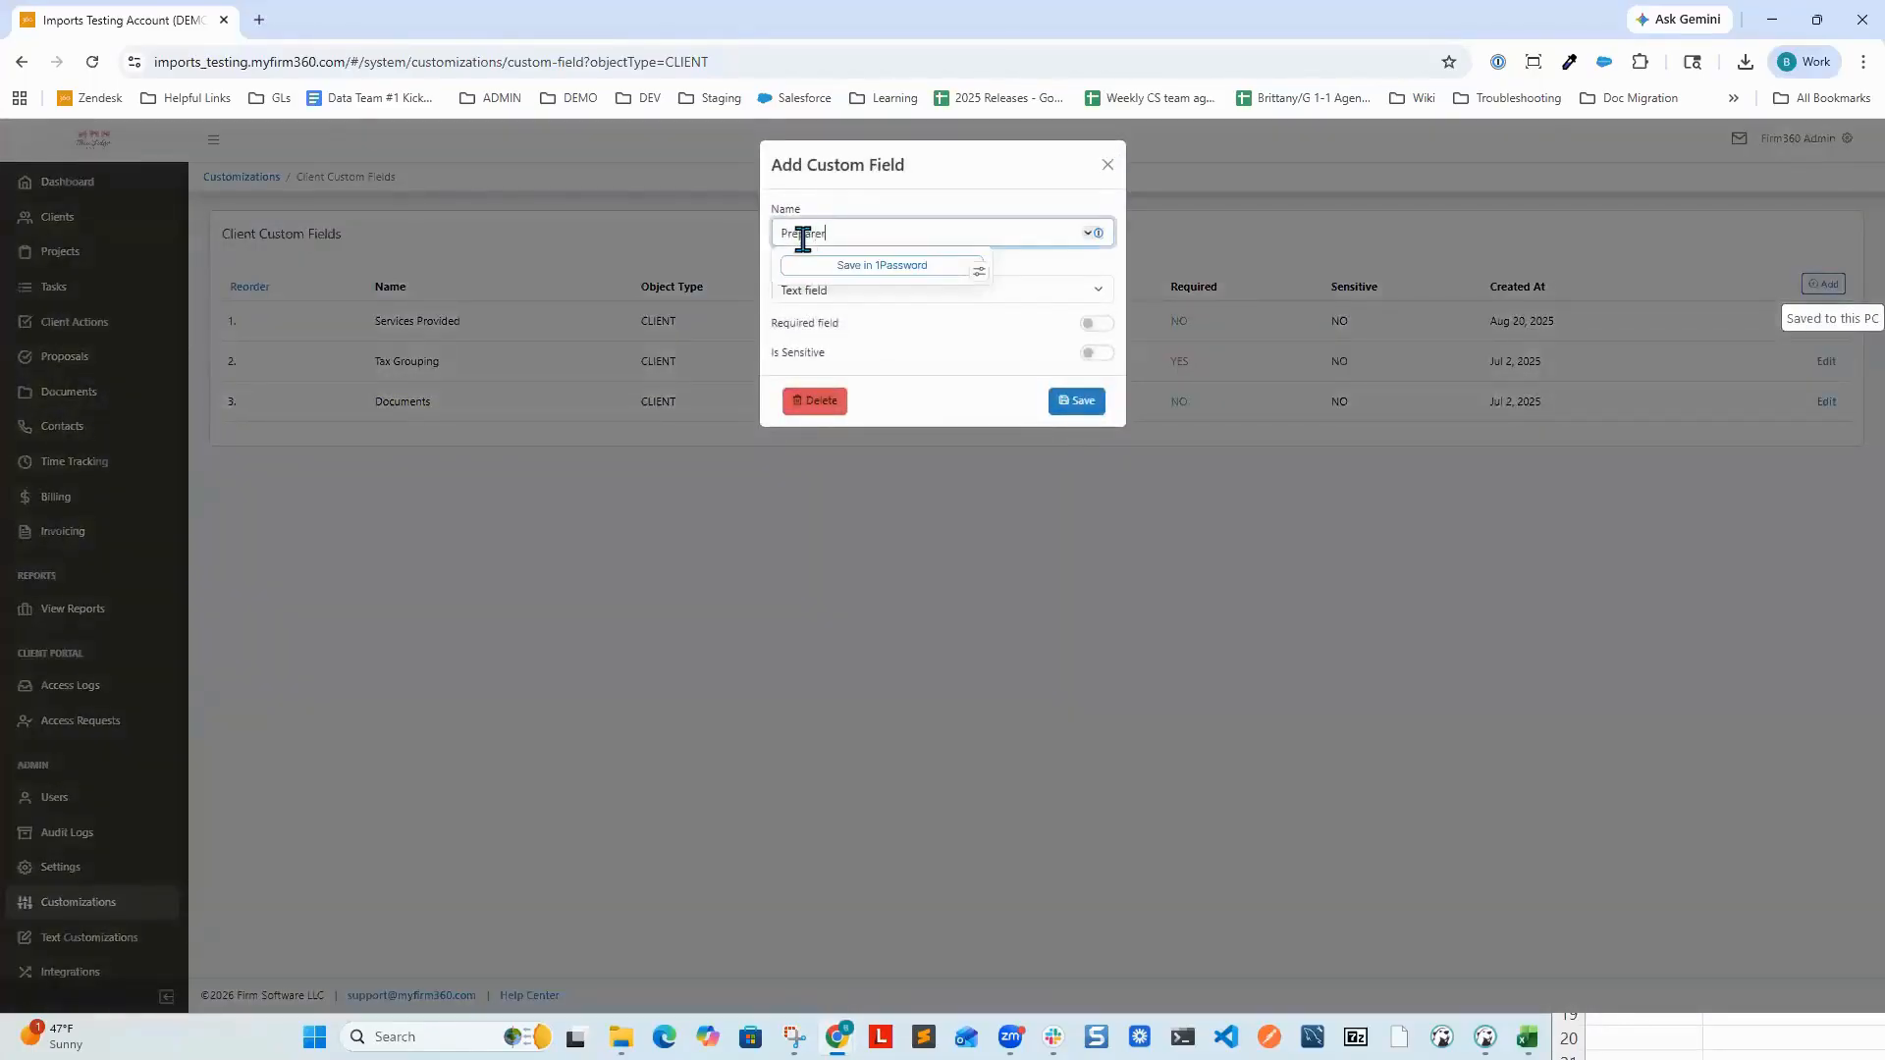
left_click(864, 192)
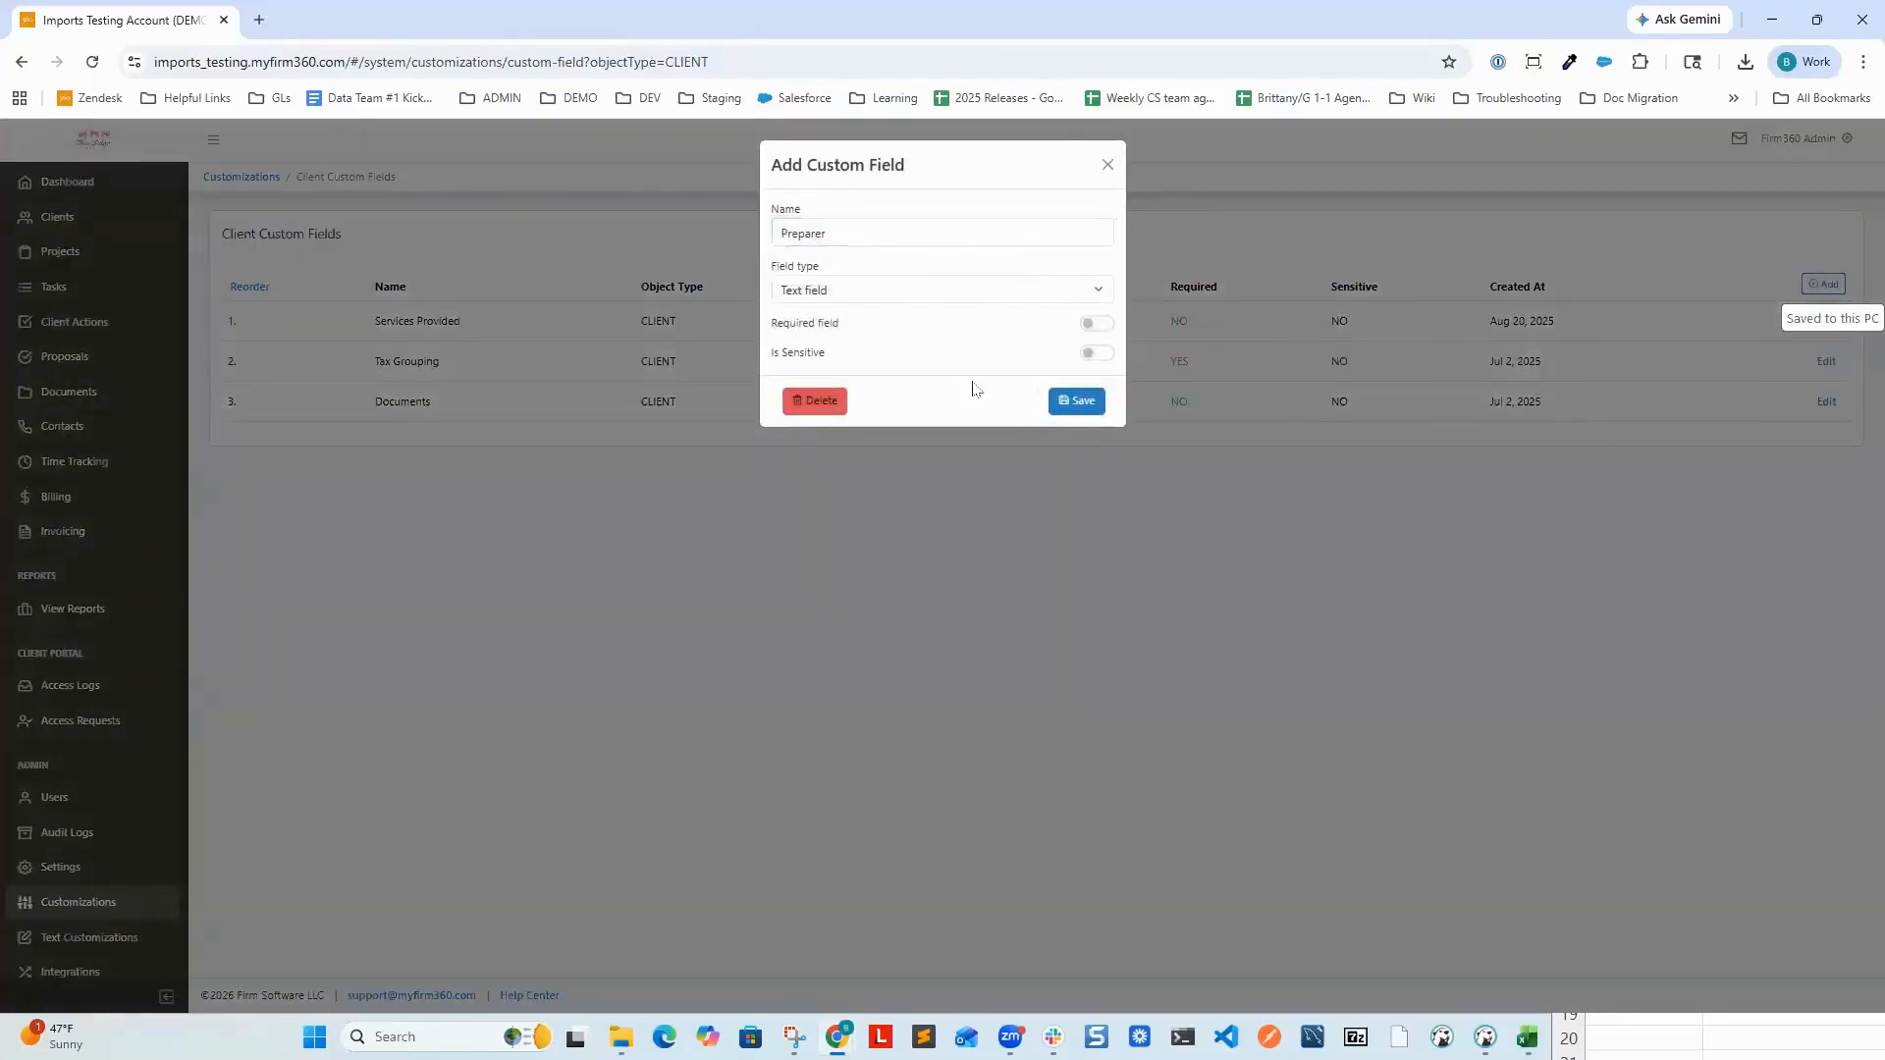
left_click(994, 297)
left_click(836, 461)
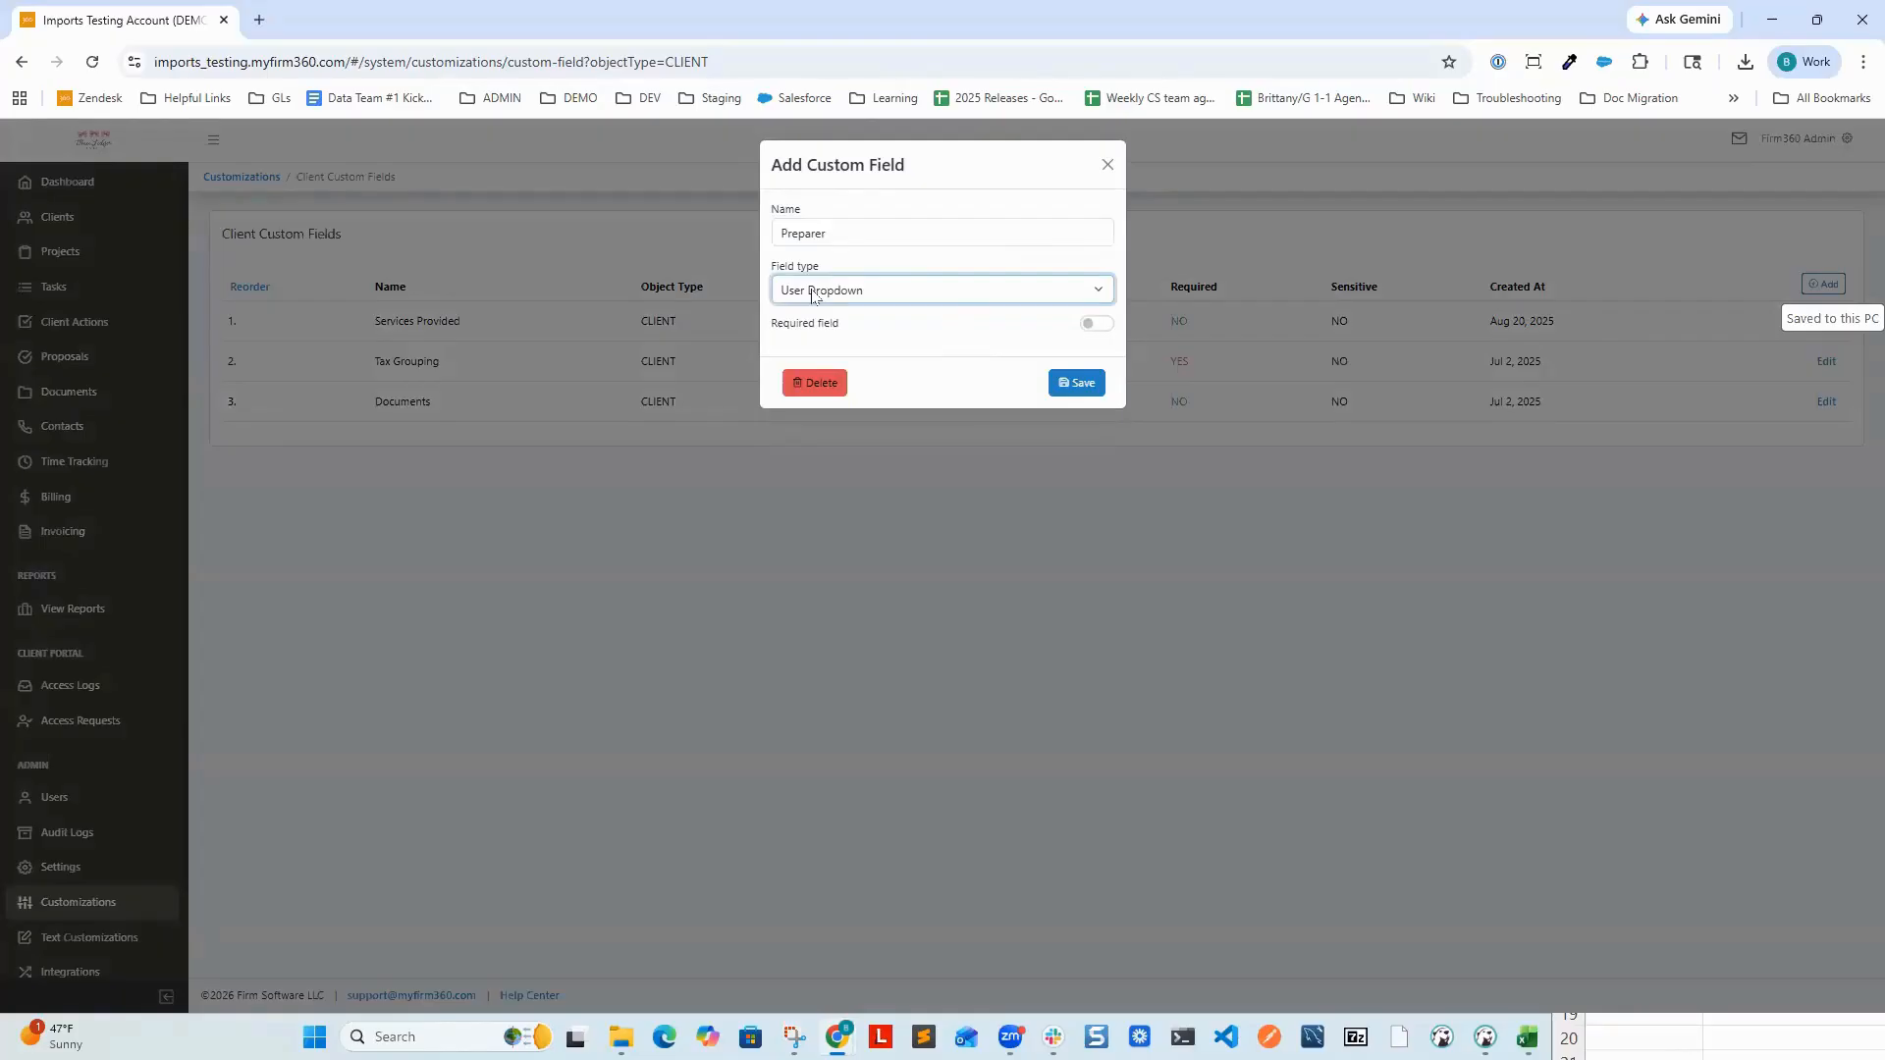
left_click(1092, 388)
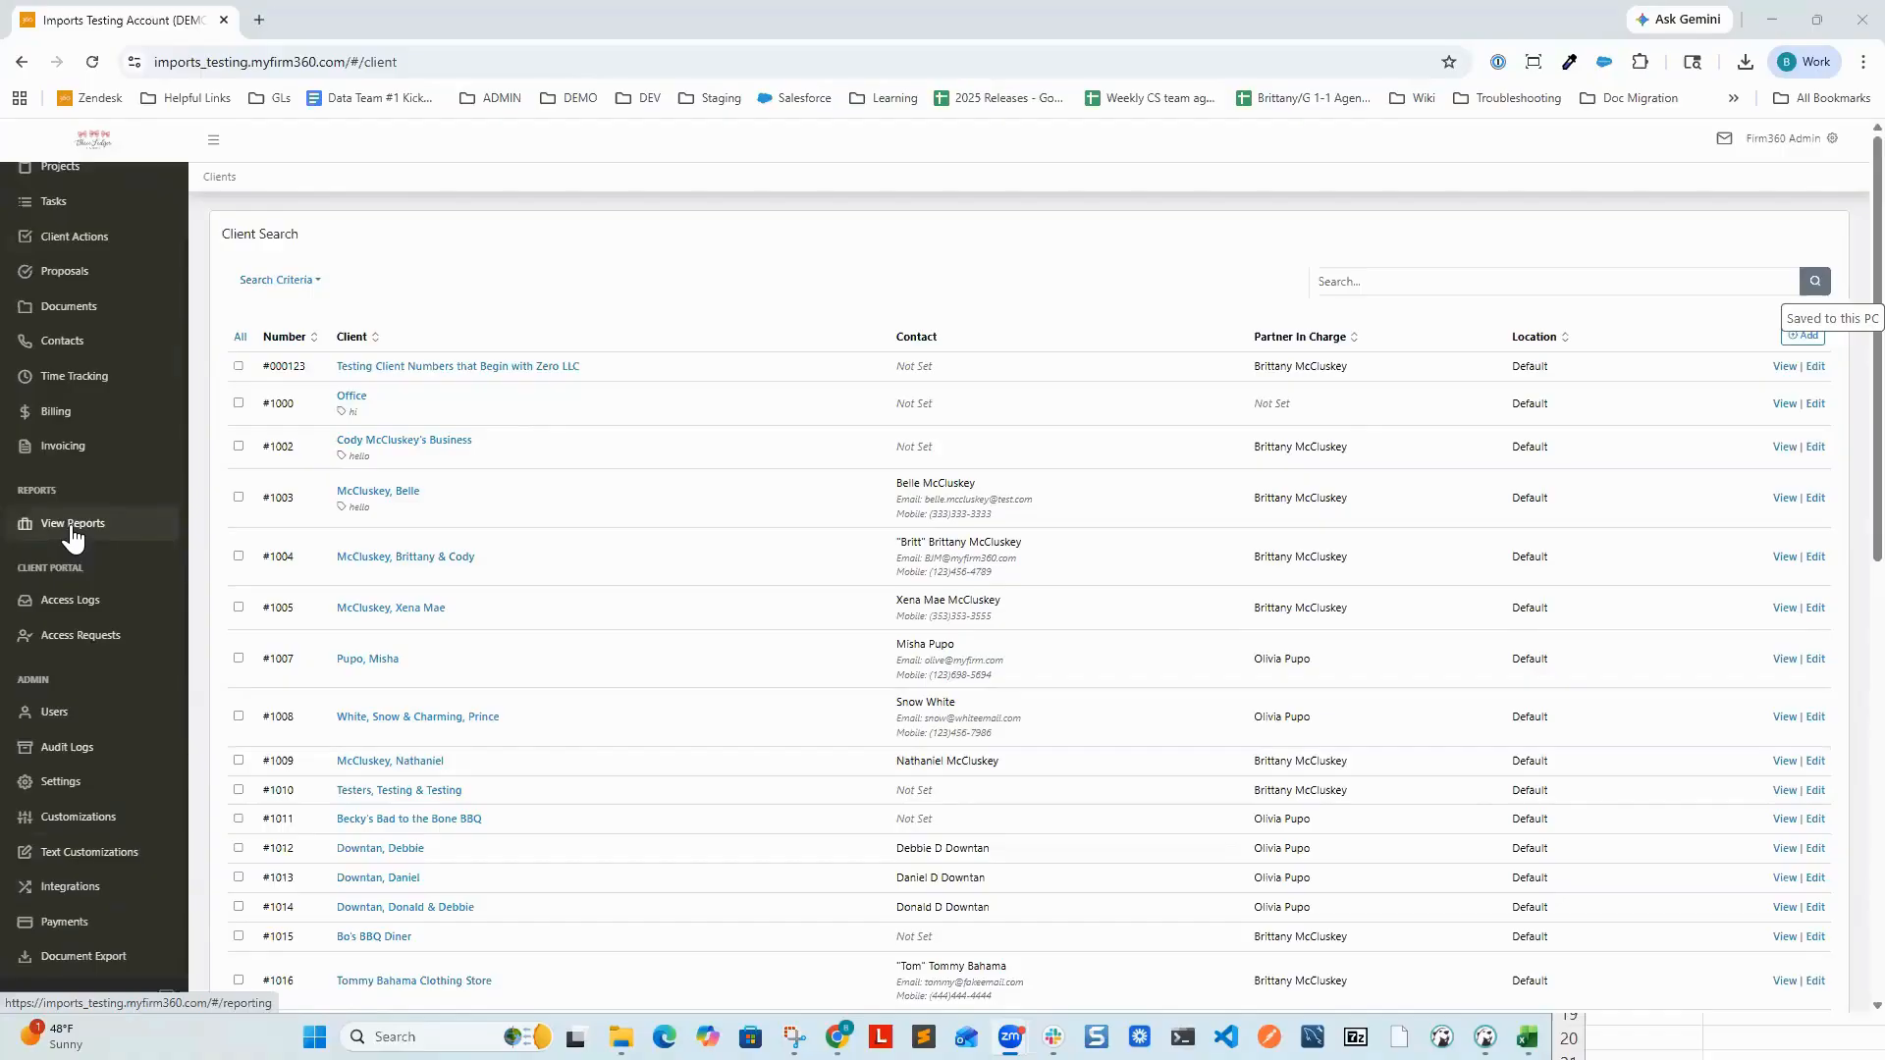
Step: Open the Recurring Projects Management report and filter it by Services Provided: Bookkeeping
left_click(72, 527)
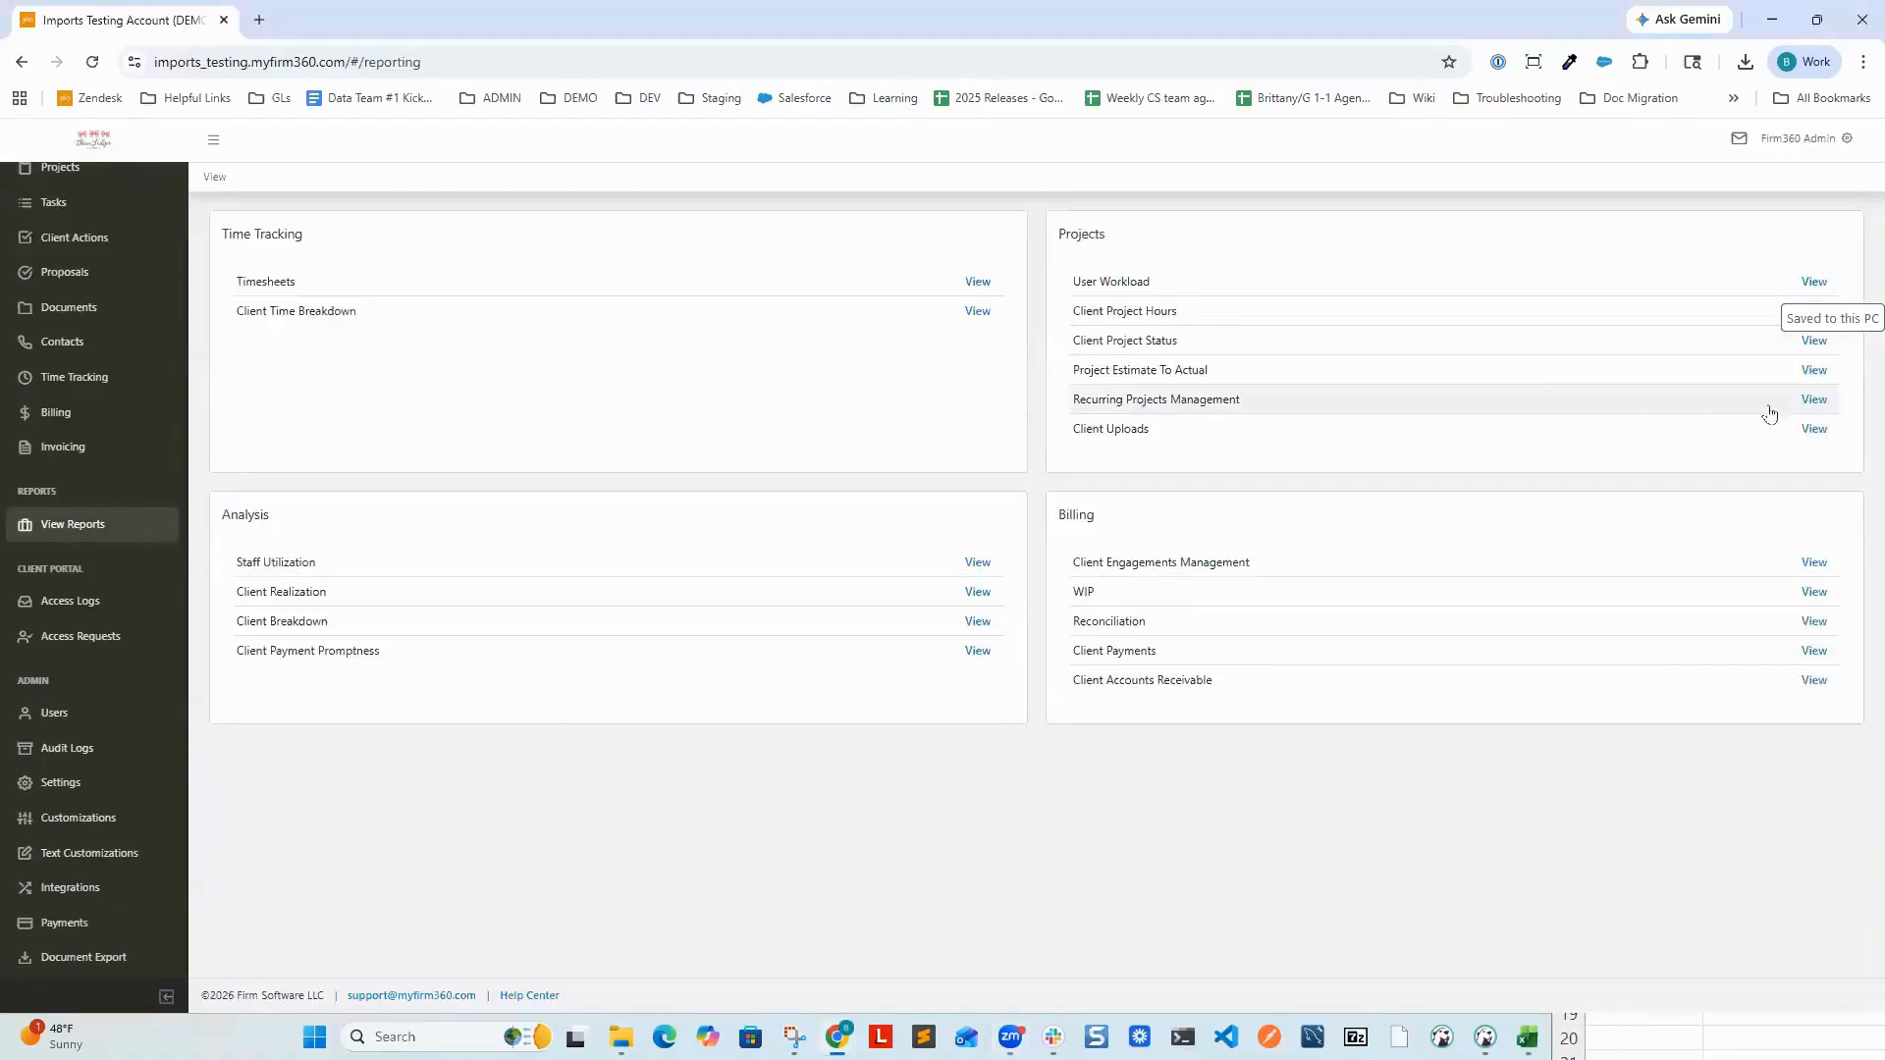
left_click(1813, 400)
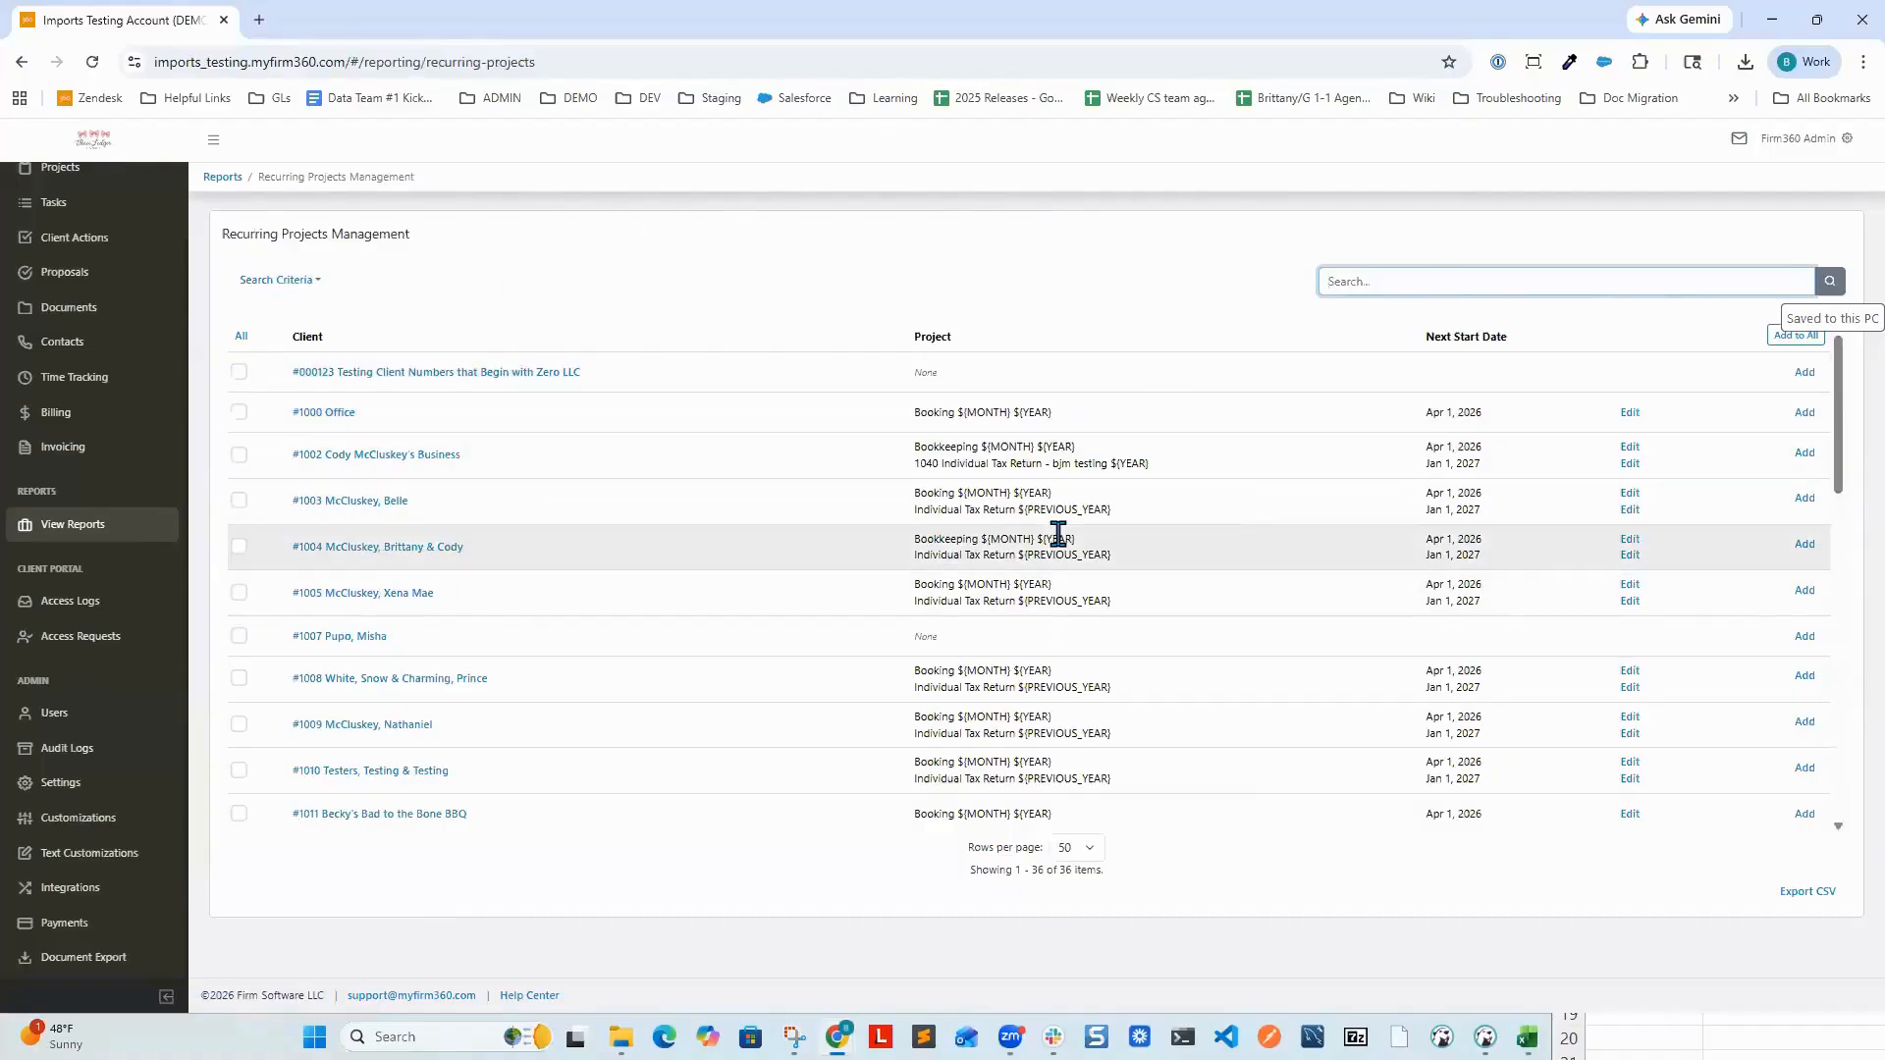
left_click(307, 283)
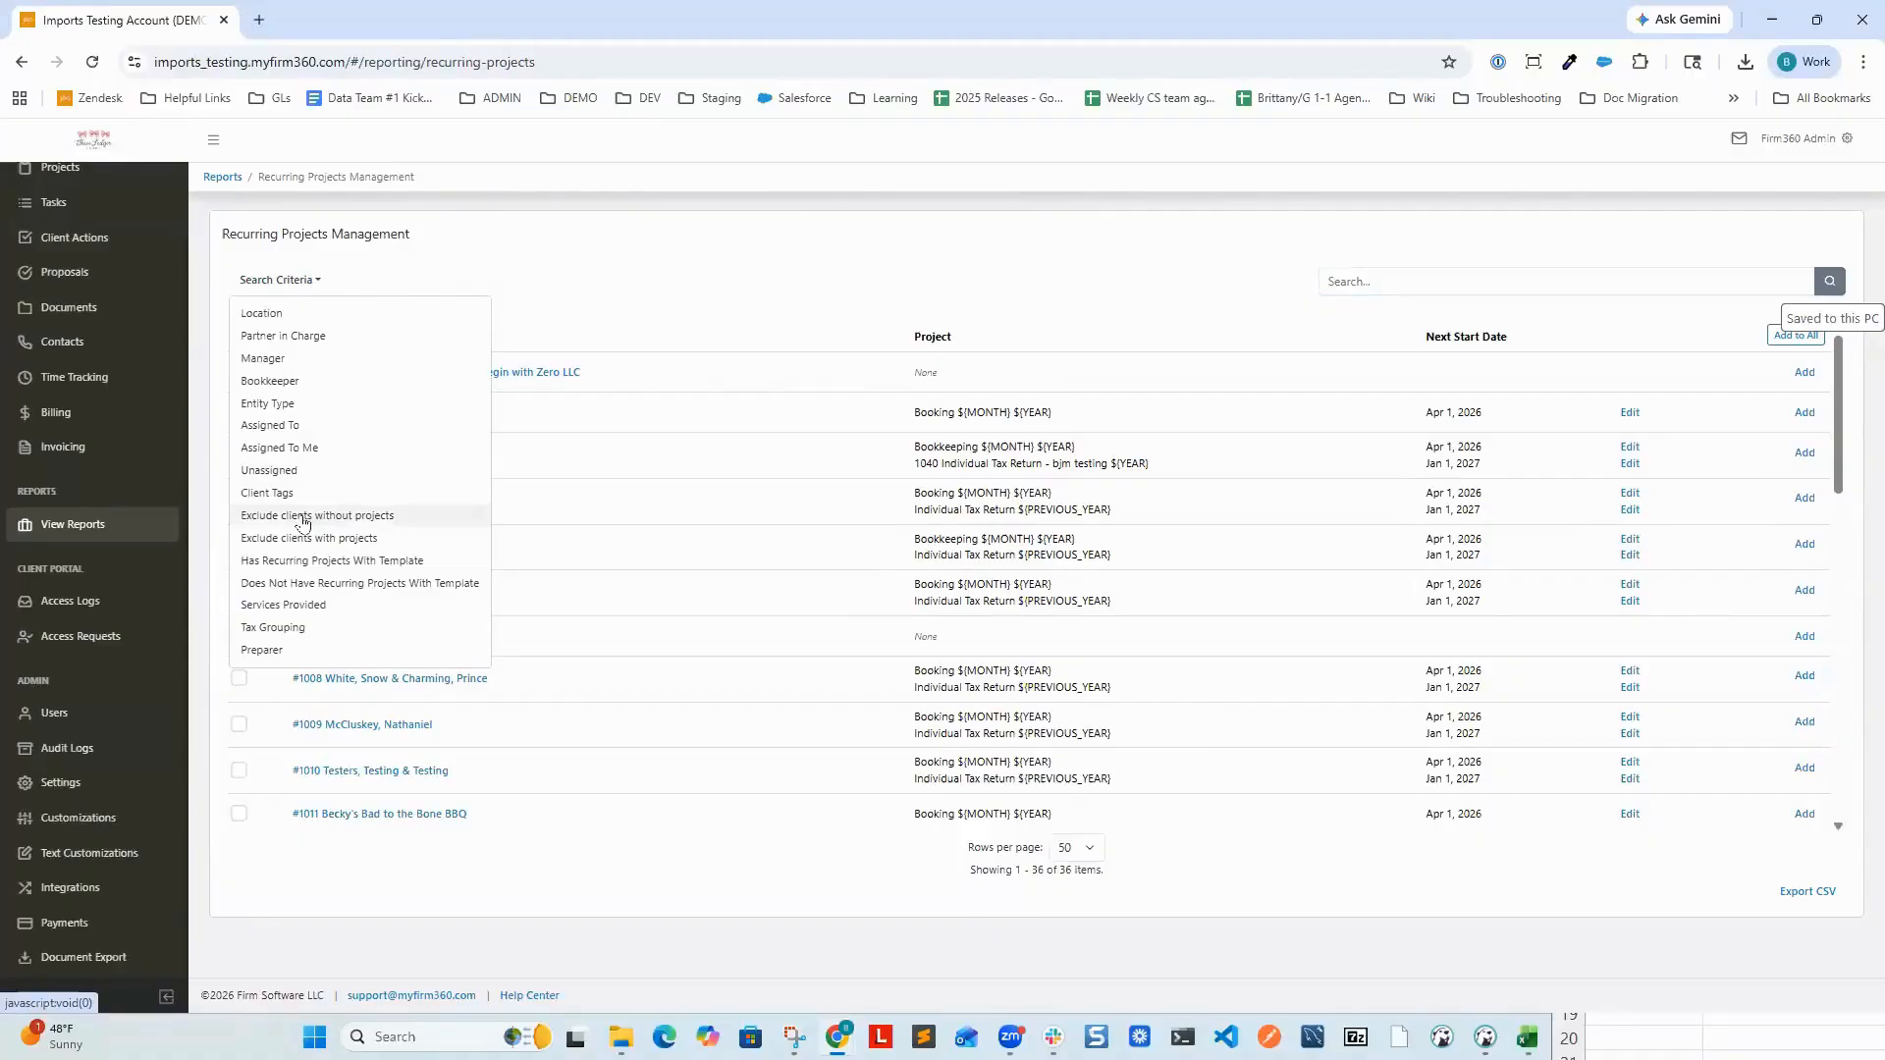
left_click(363, 603)
left_click(893, 242)
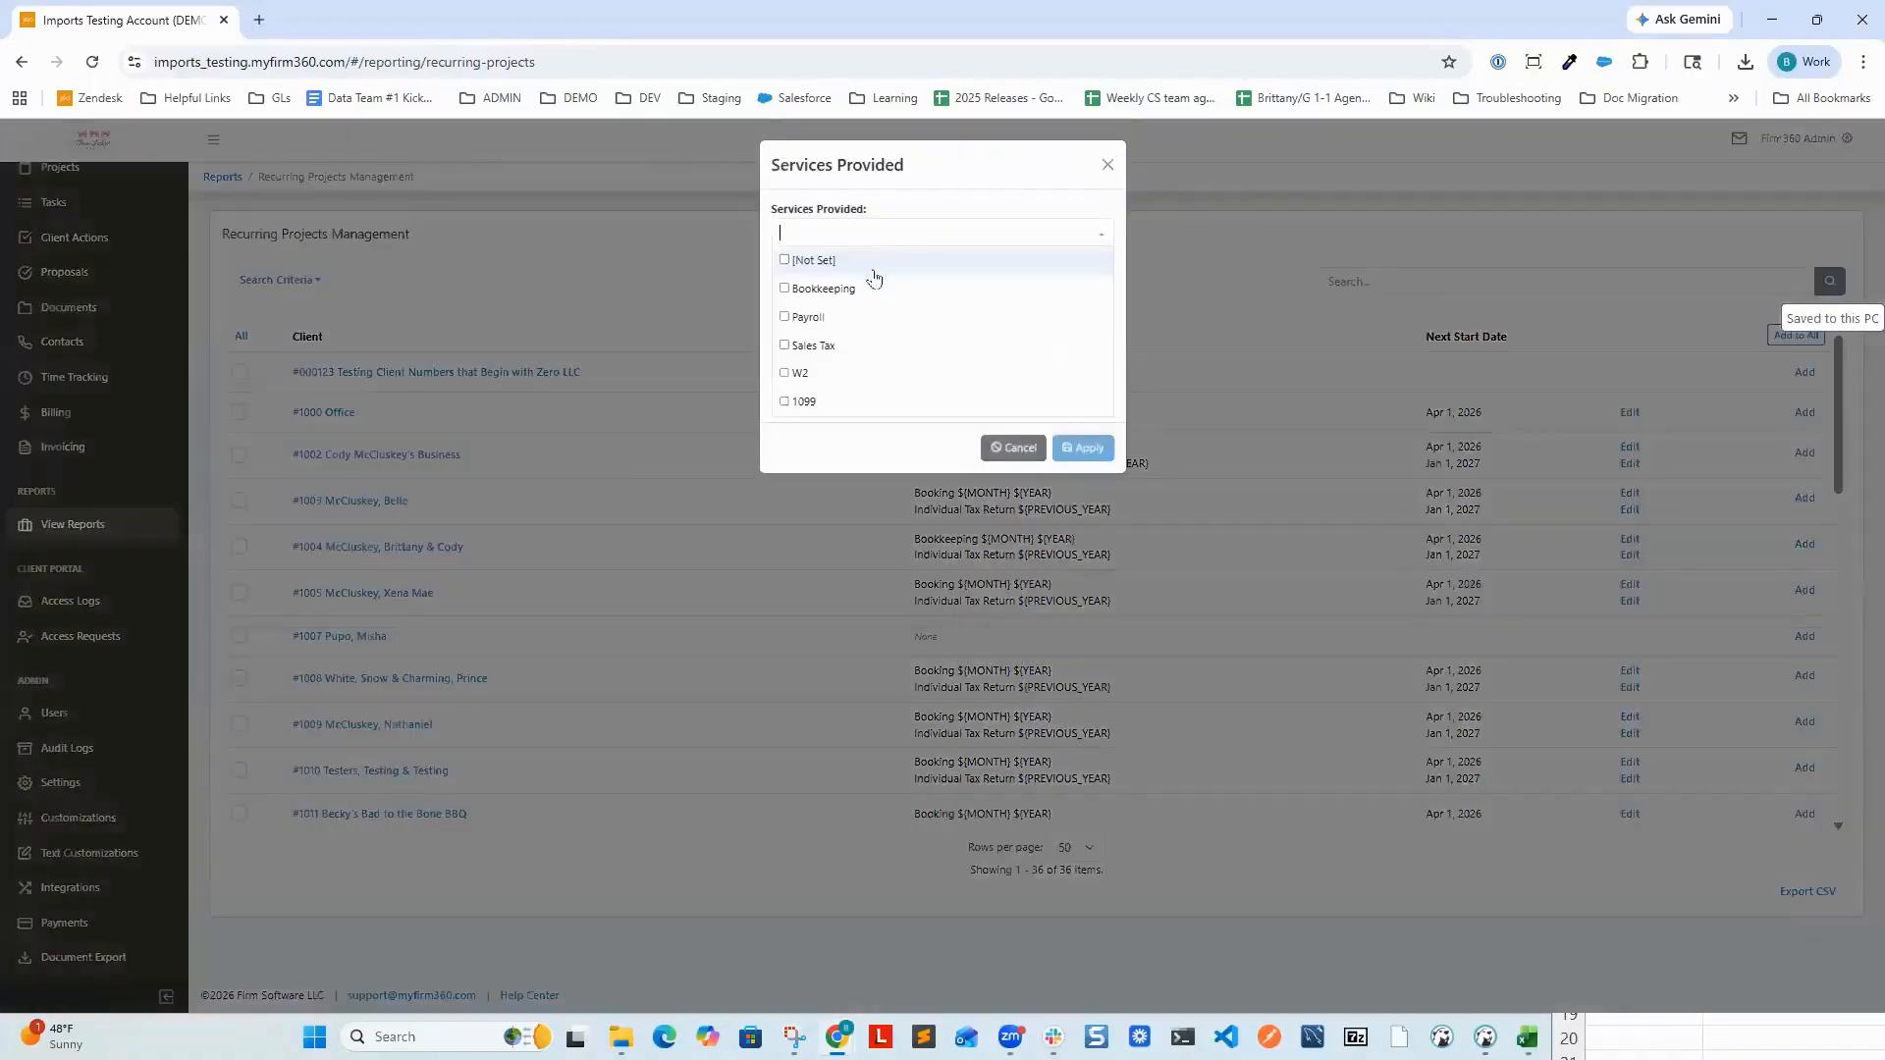
left_click(839, 288)
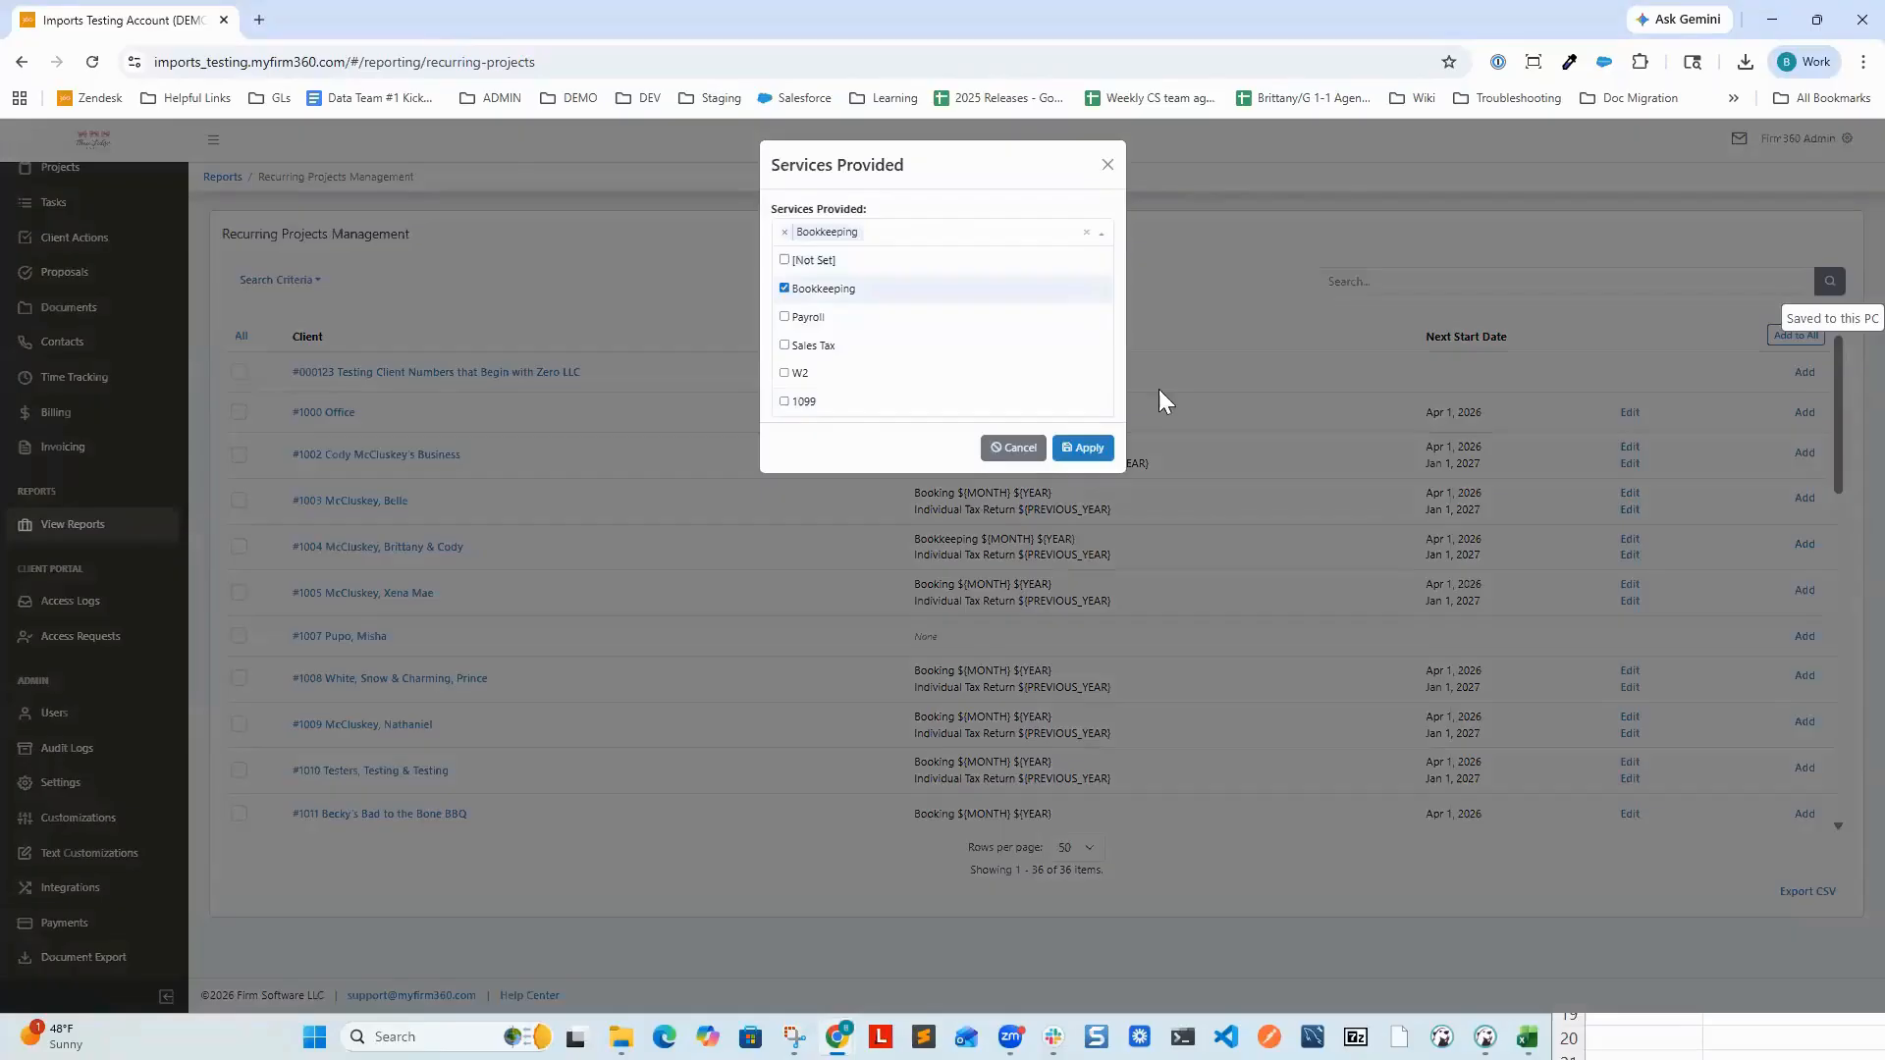
left_click(1083, 448)
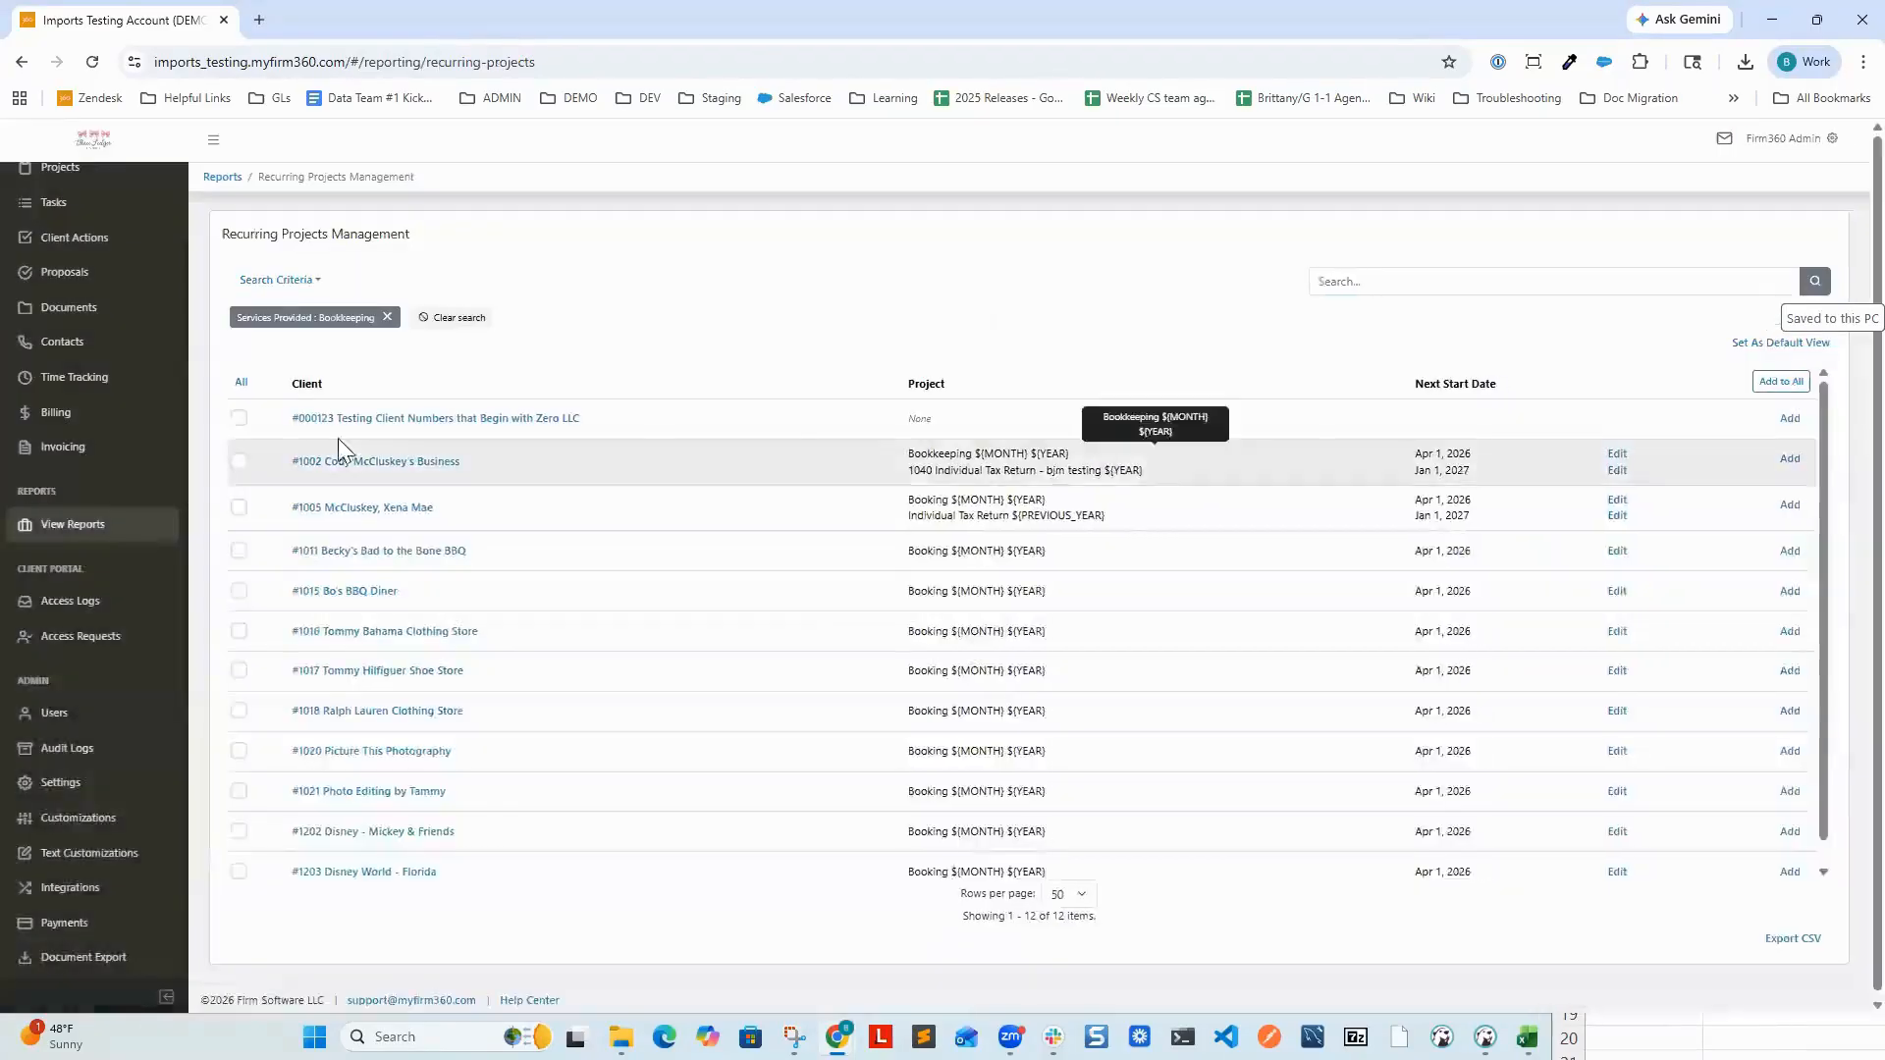
Step: Select all filtered clients and view the form for adding a recurring project to them, leaving it without saving
left_click(239, 387)
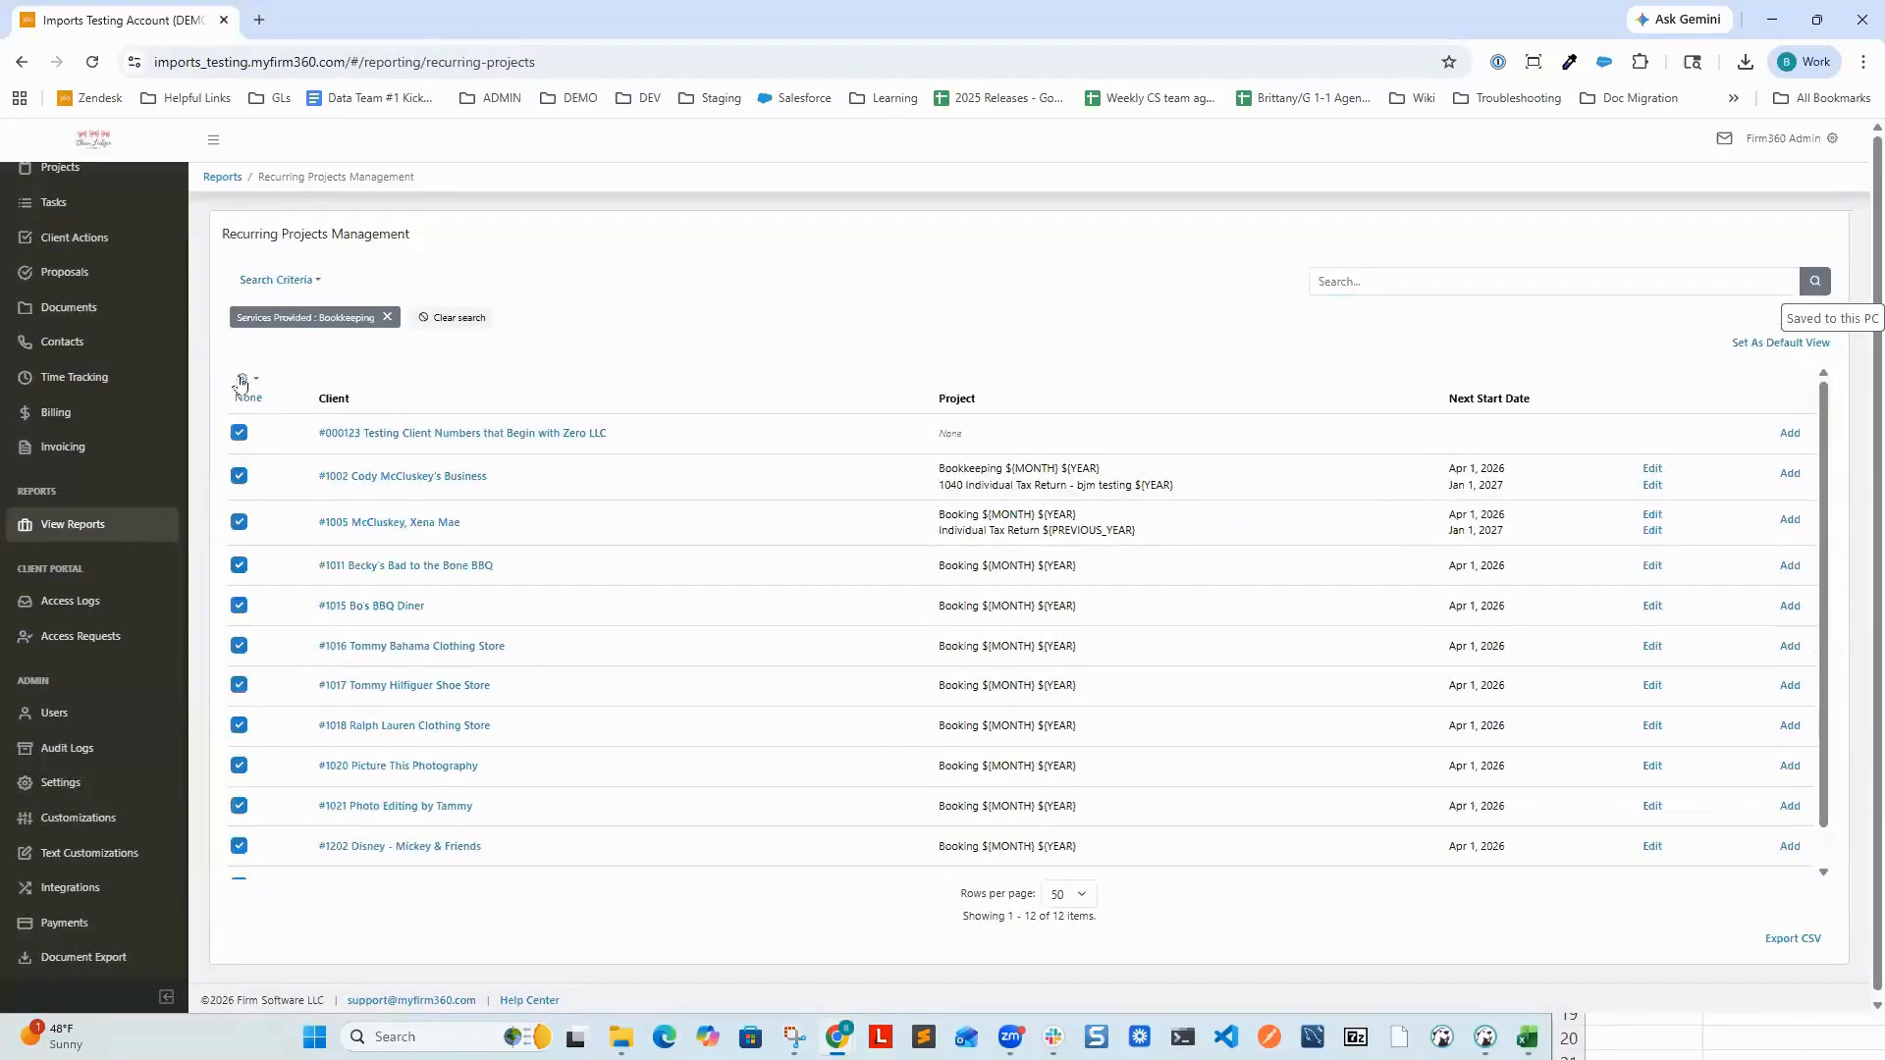
left_click(245, 380)
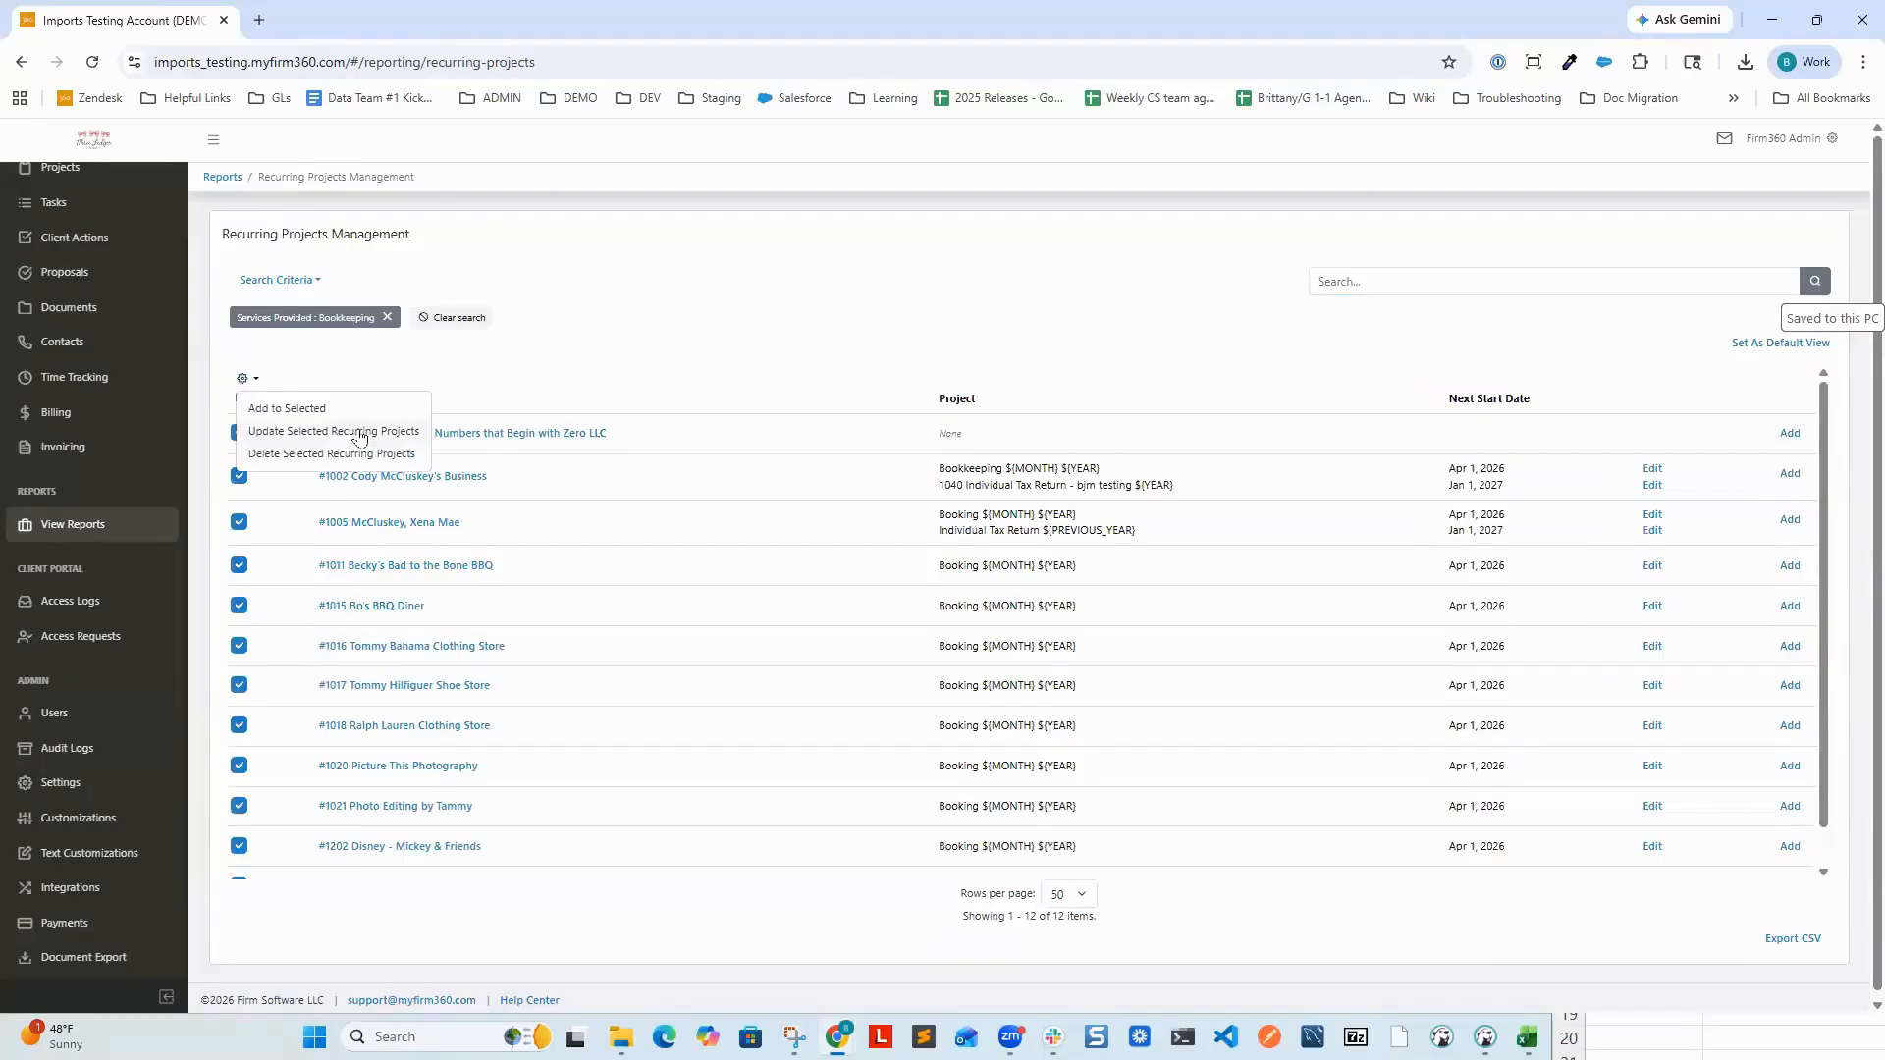
left_click(368, 407)
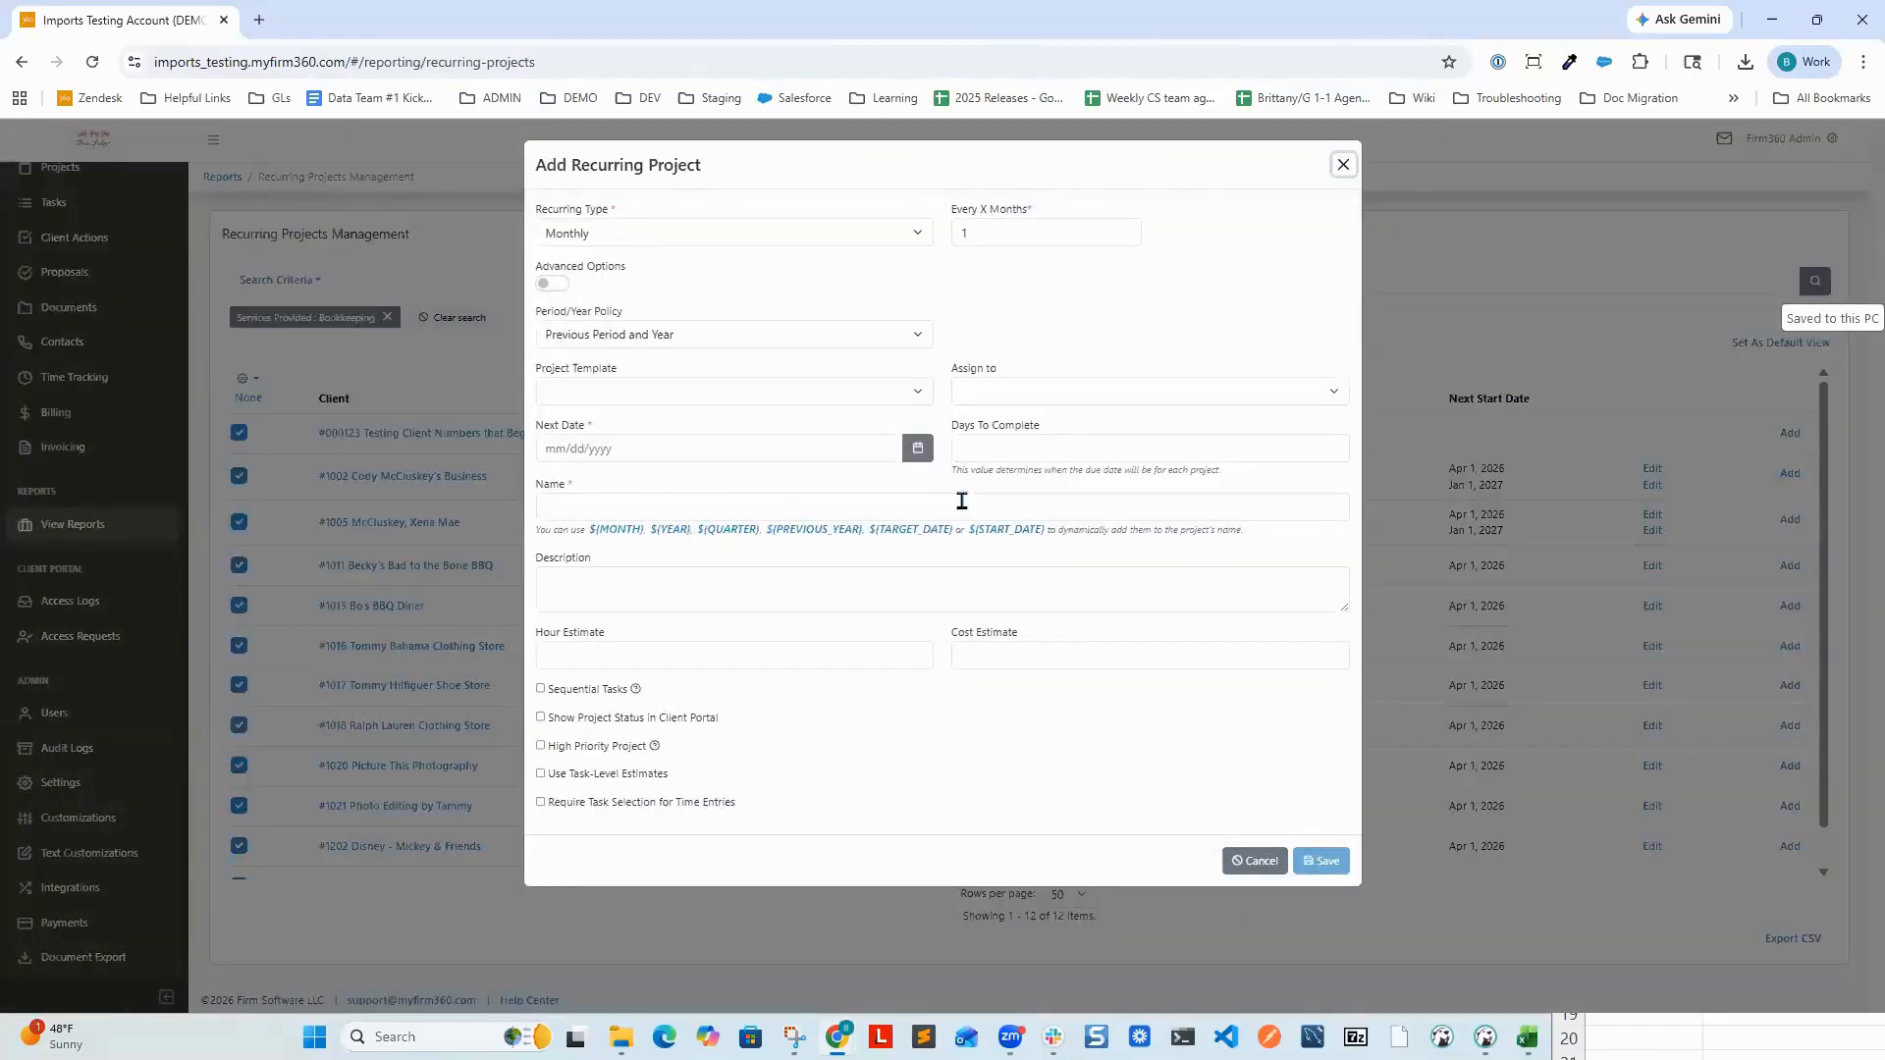
left_click(1255, 862)
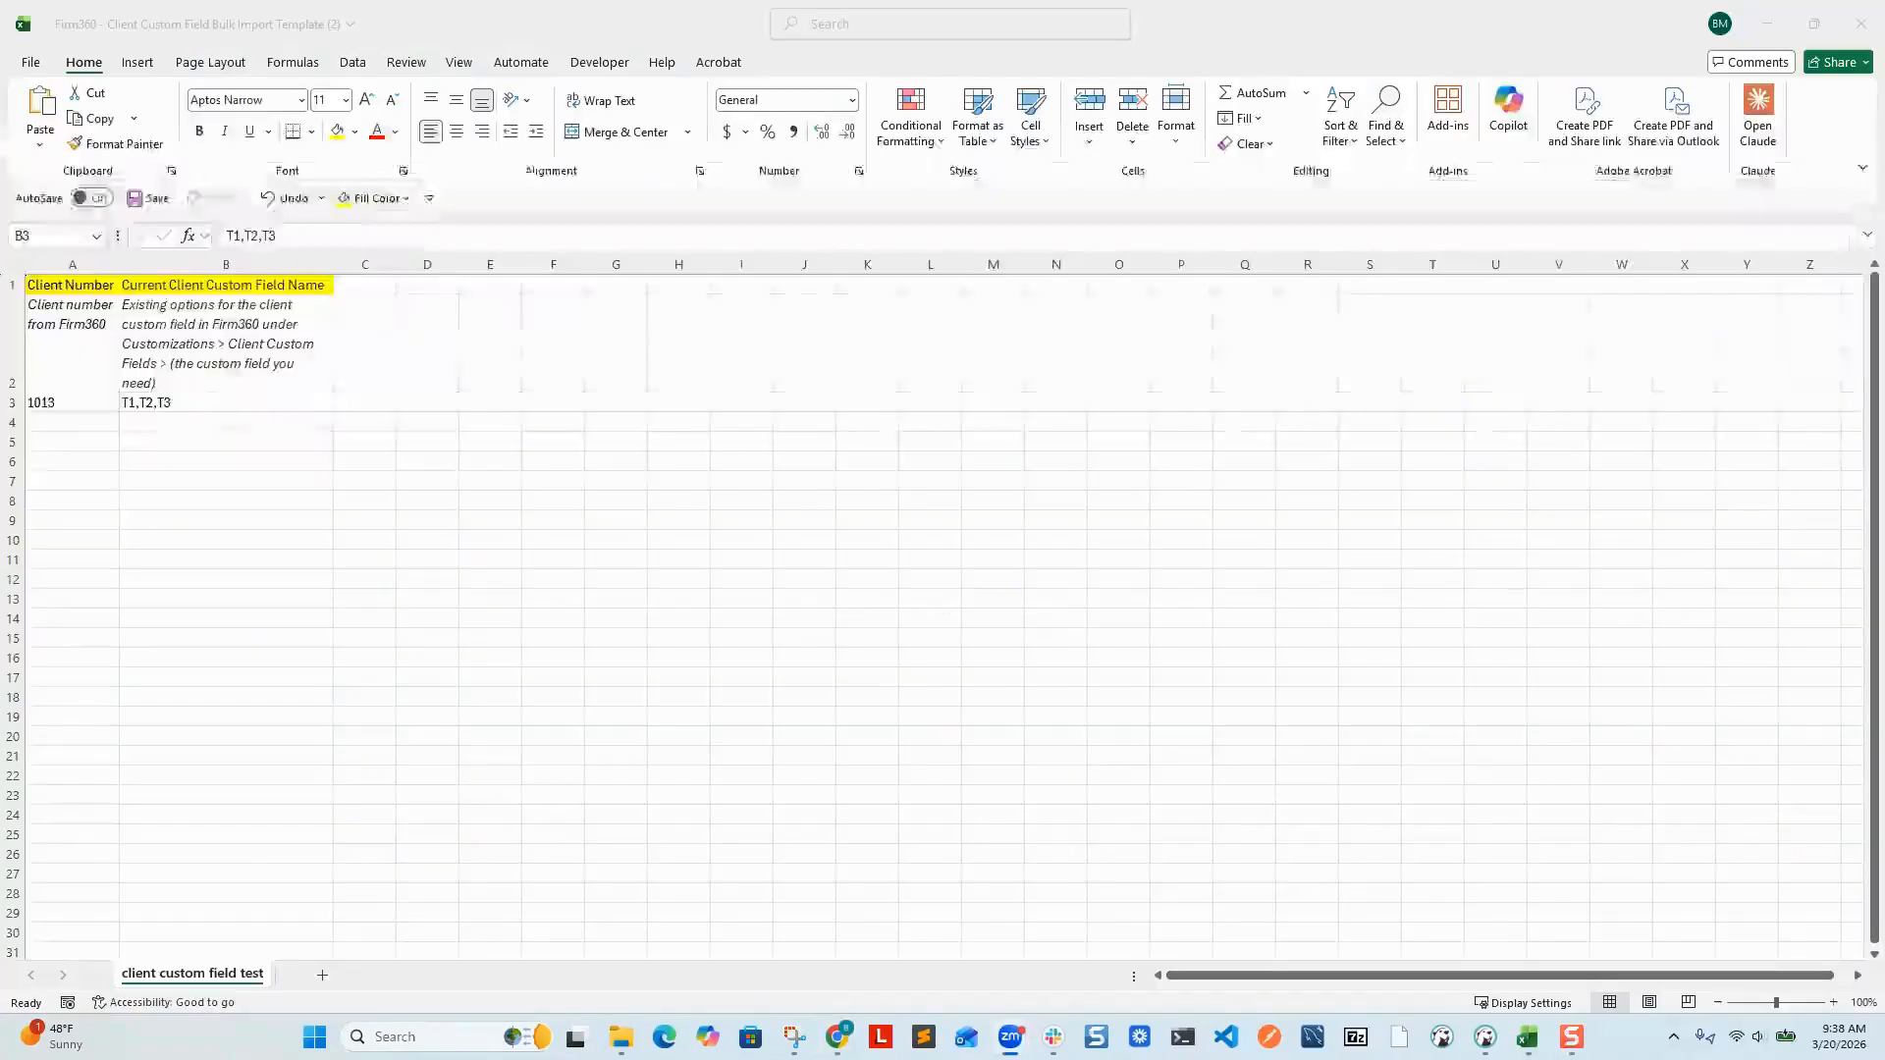
Step: Switch to the Client Custom Field Bulk Import Template in Excel and replace the value in cell B3 with Payroll,Bookkeeping
key("alt+Tab")
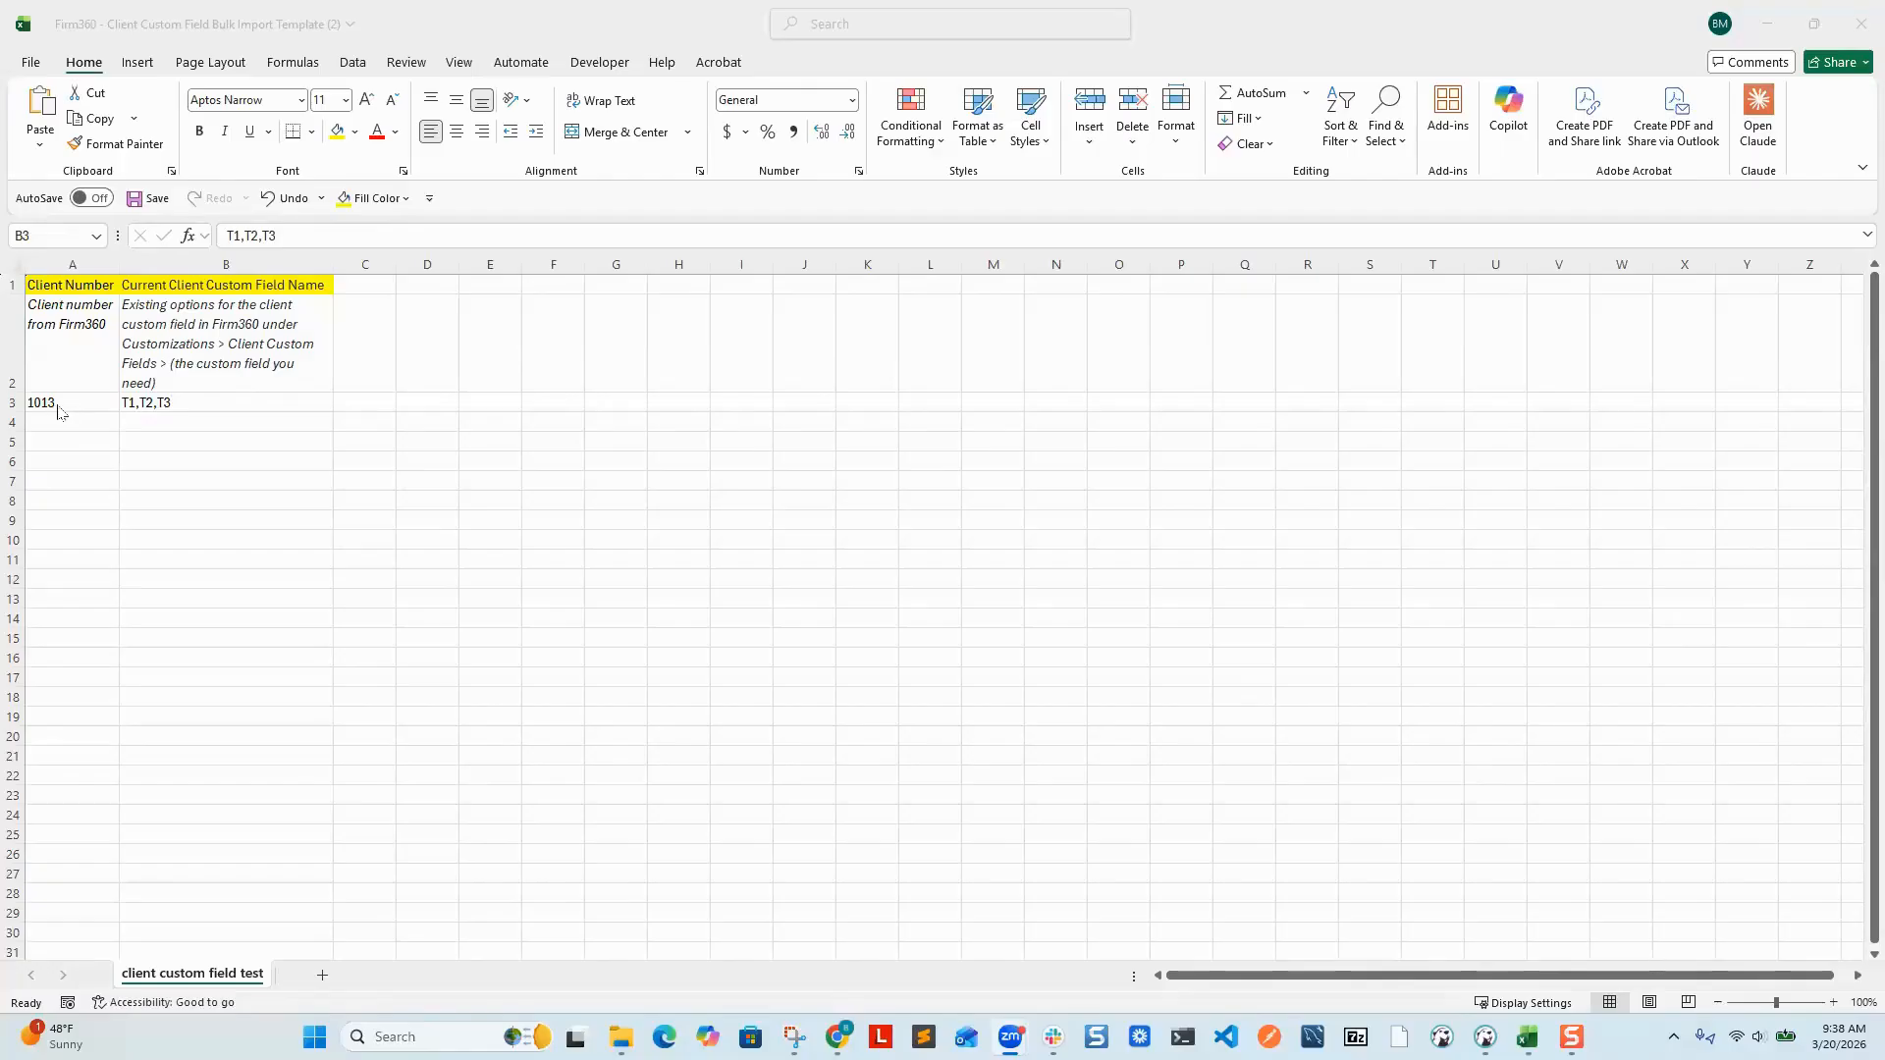
left_click(196, 400)
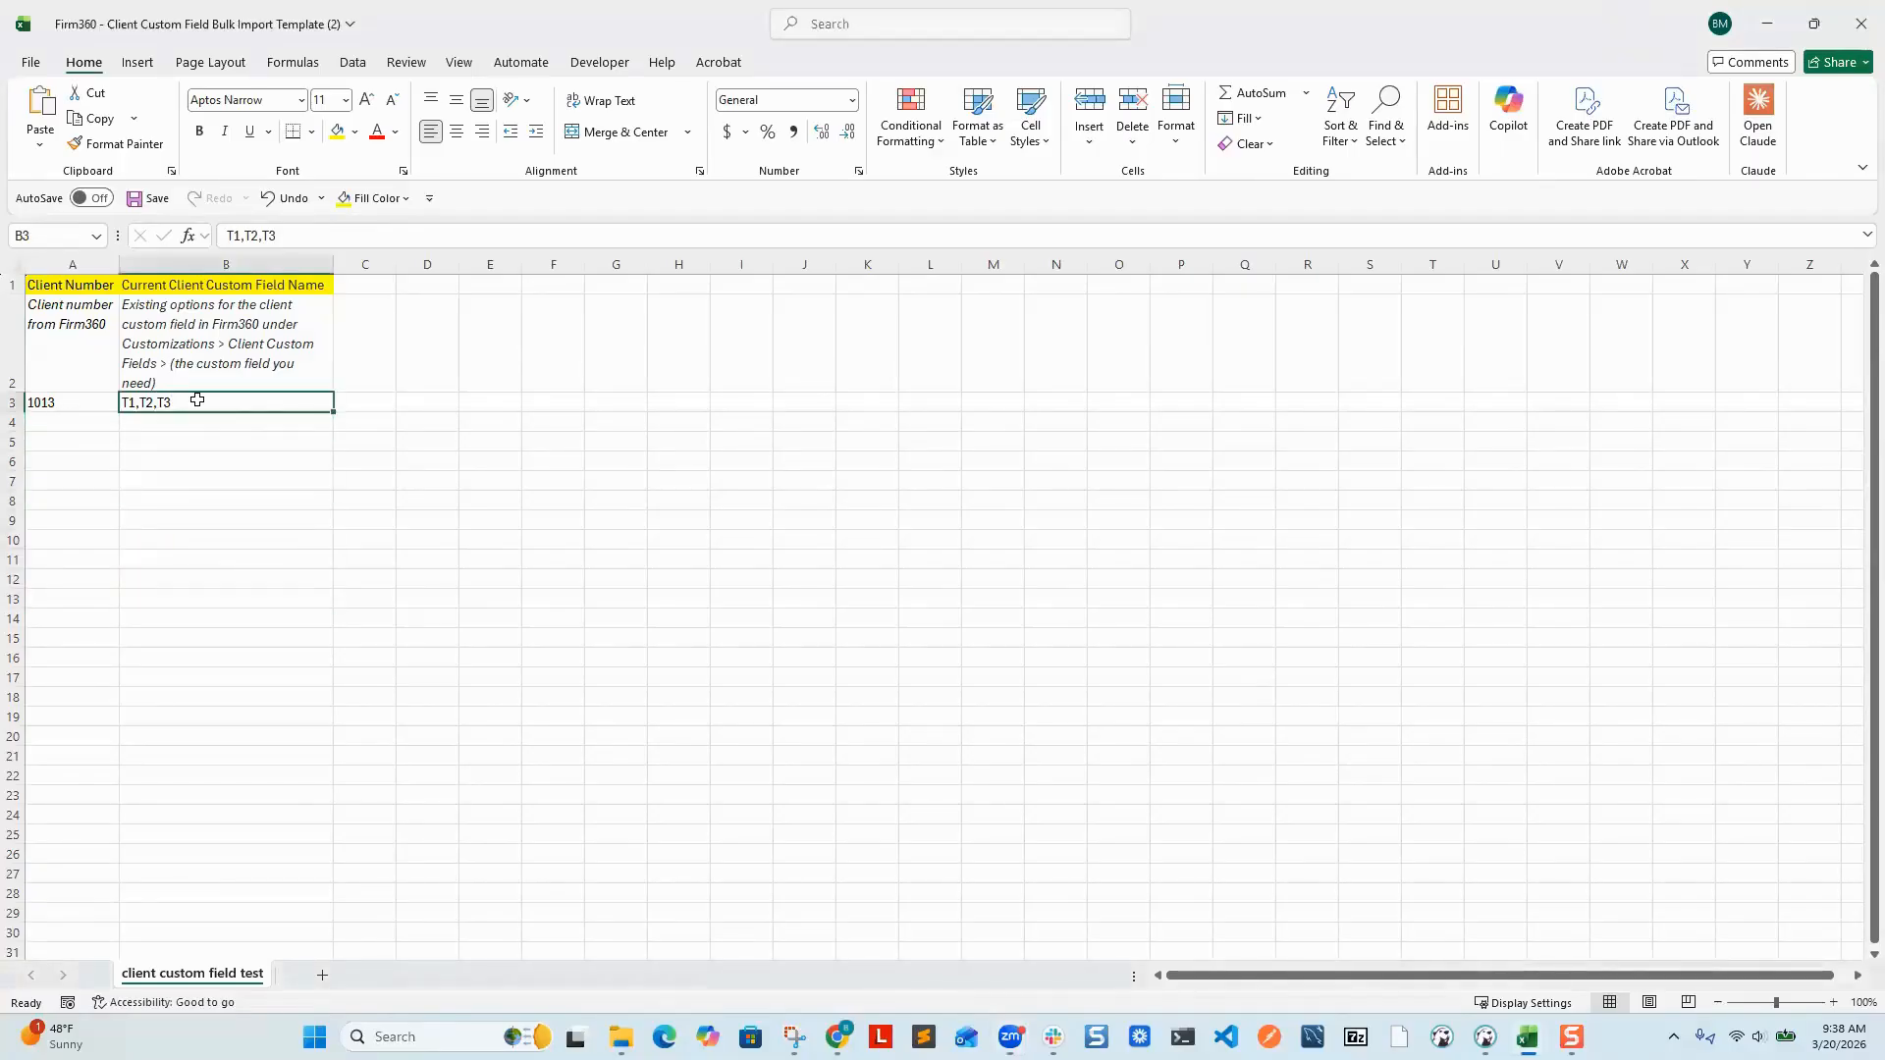
type("Payroll")
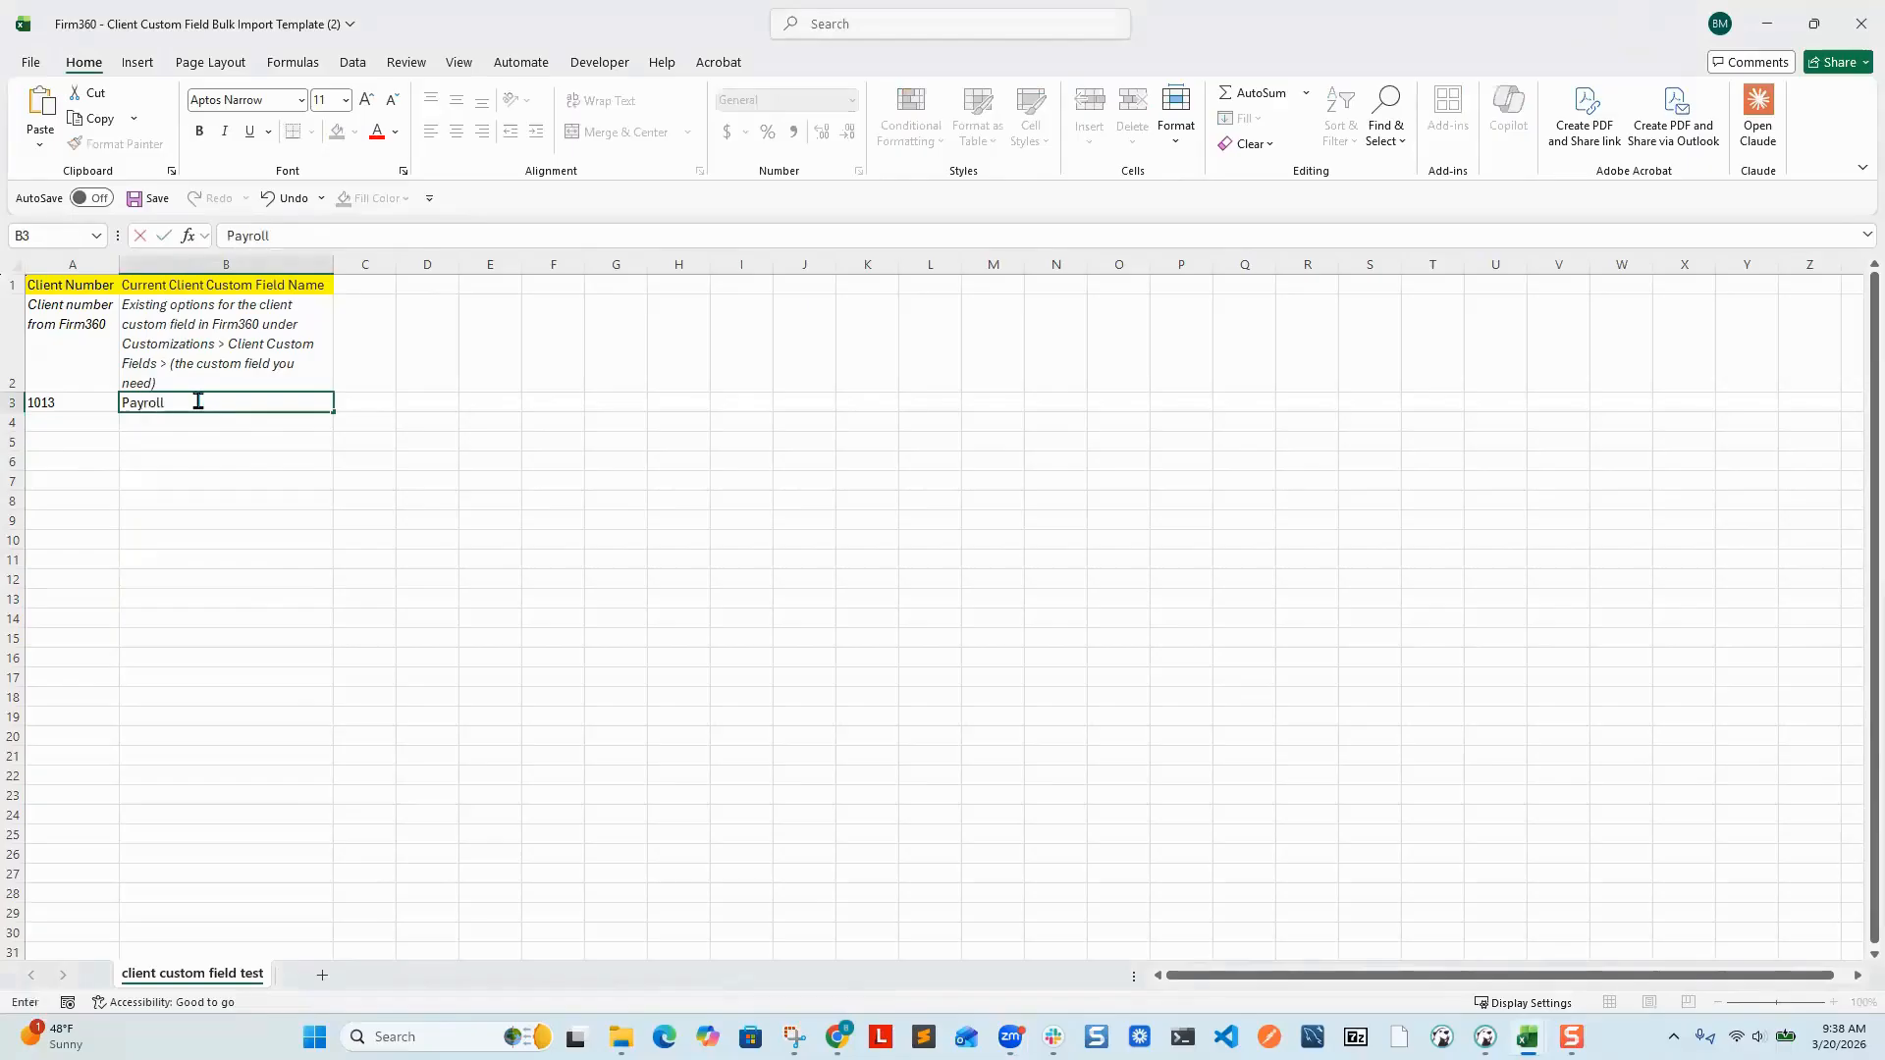
type(",Bookkeeping")
left_click(275, 234)
left_click_drag(233, 236, 276, 236)
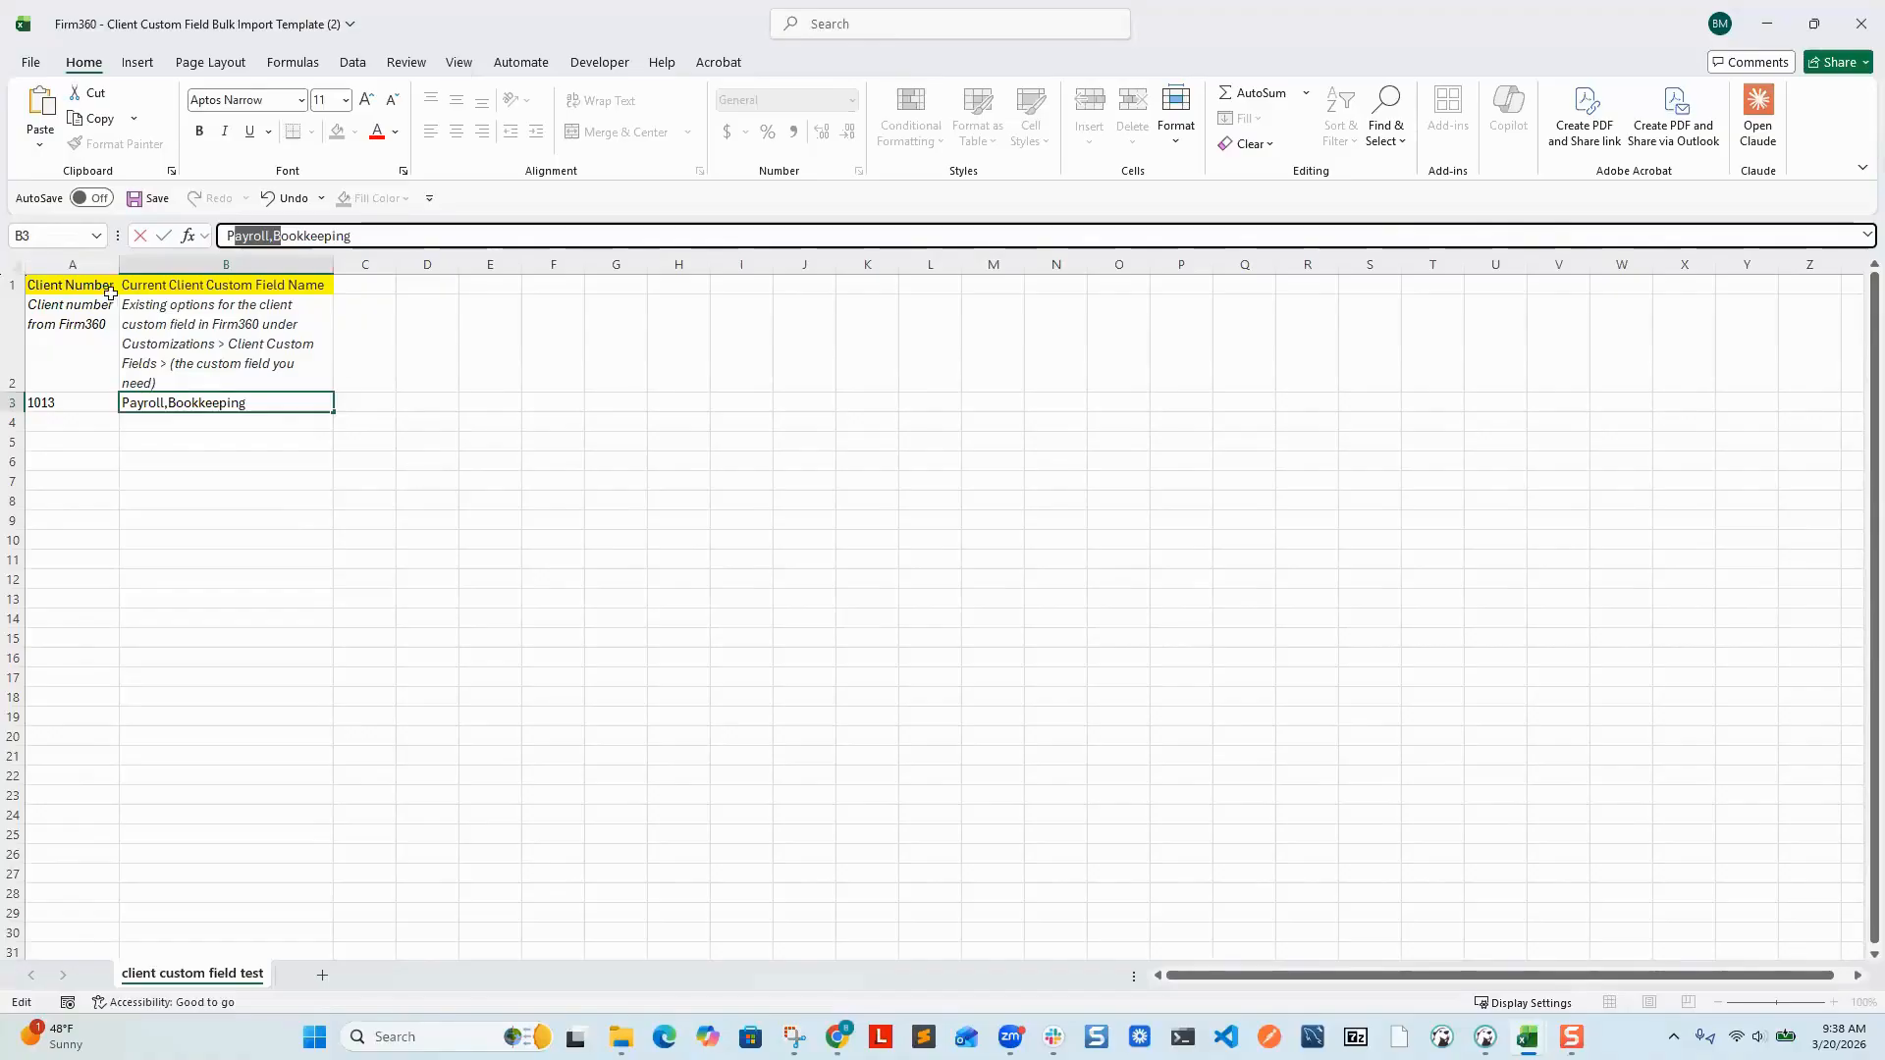
Step: Rename the column B header in cell B1 as Service Provided
left_click(146, 280)
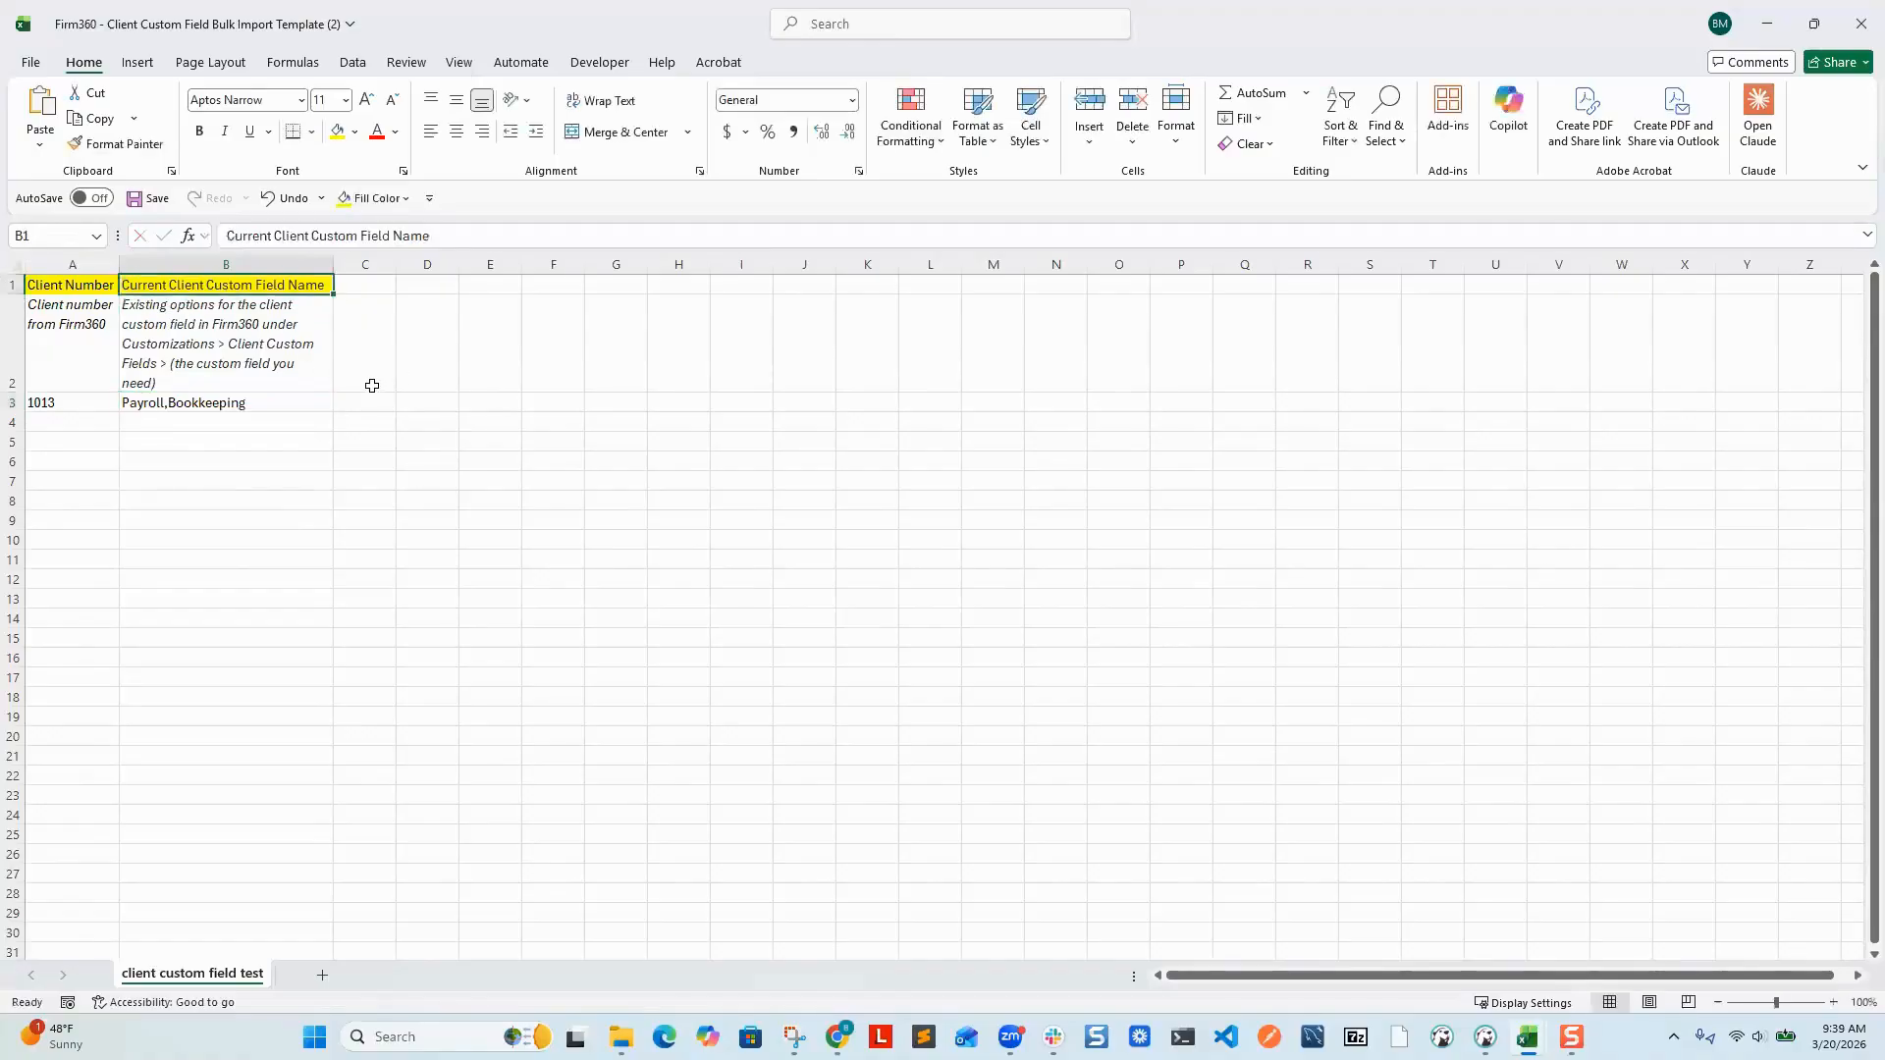
type("Service")
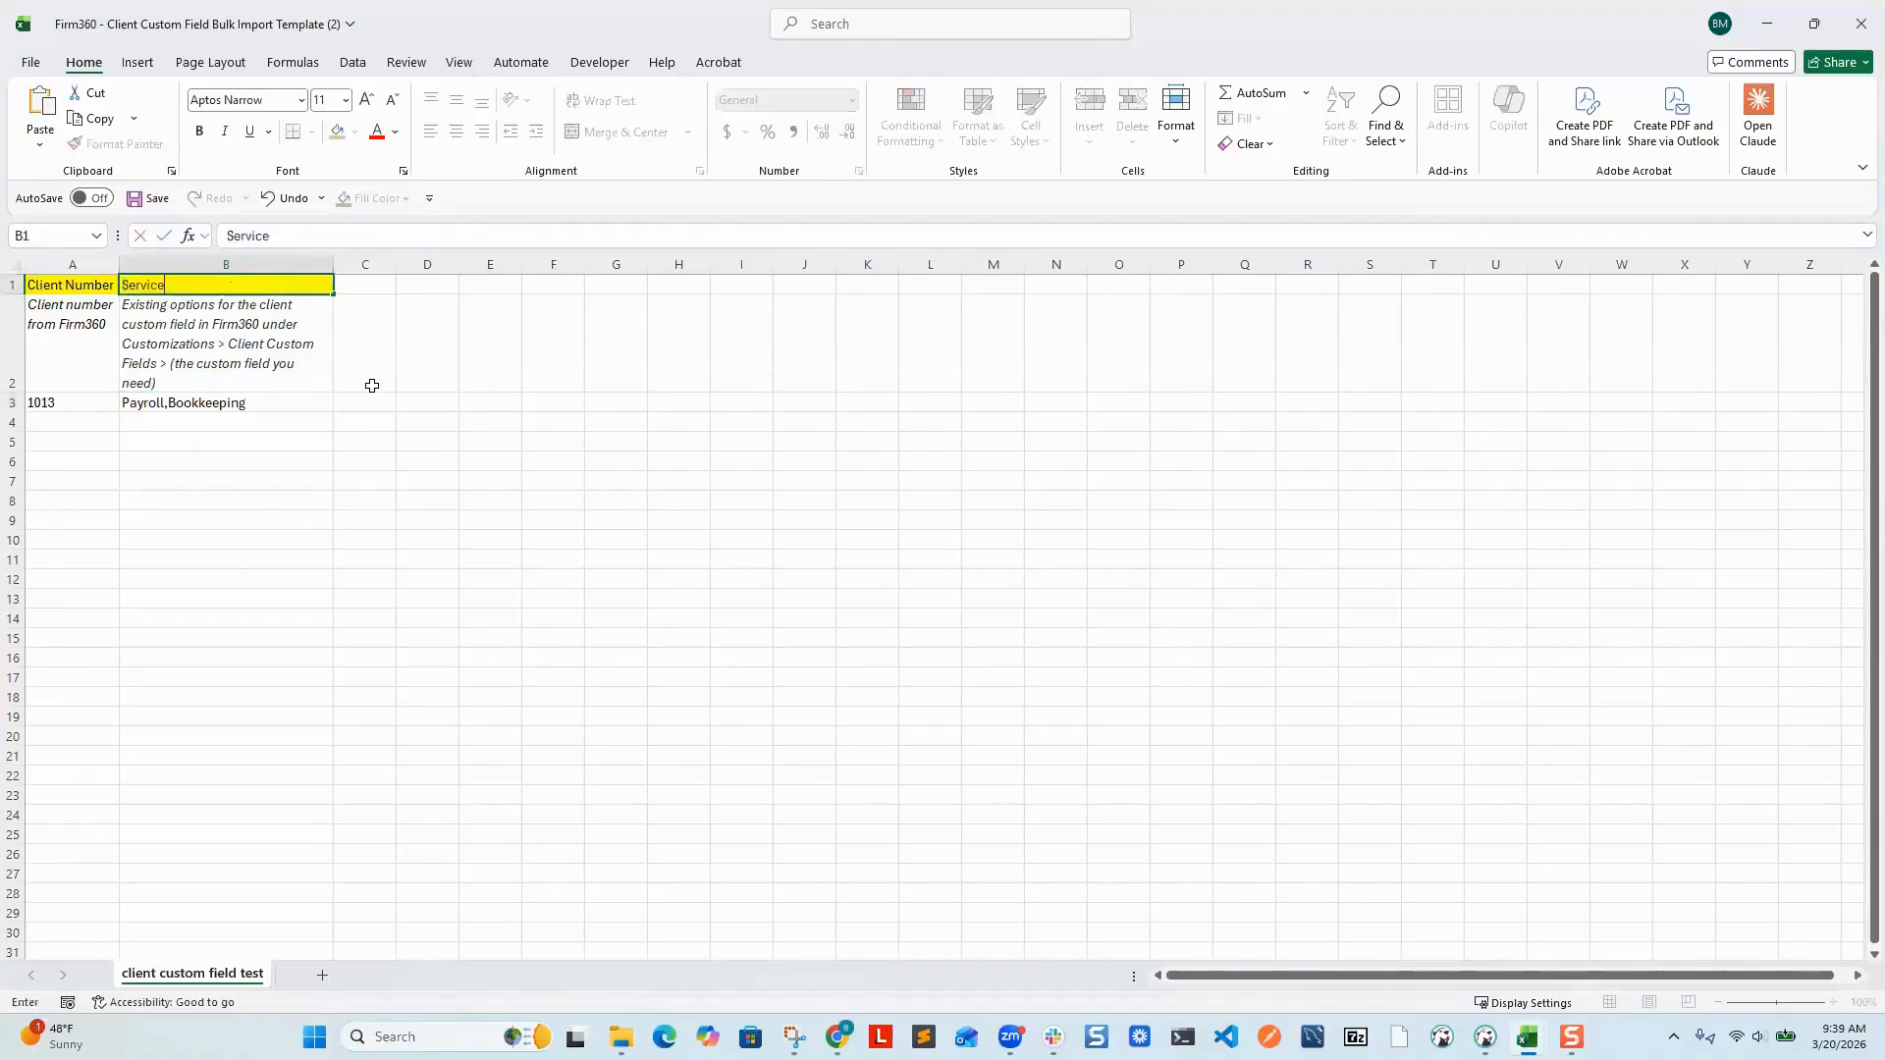
type(" Provided")
left_click(464, 399)
left_click(274, 287)
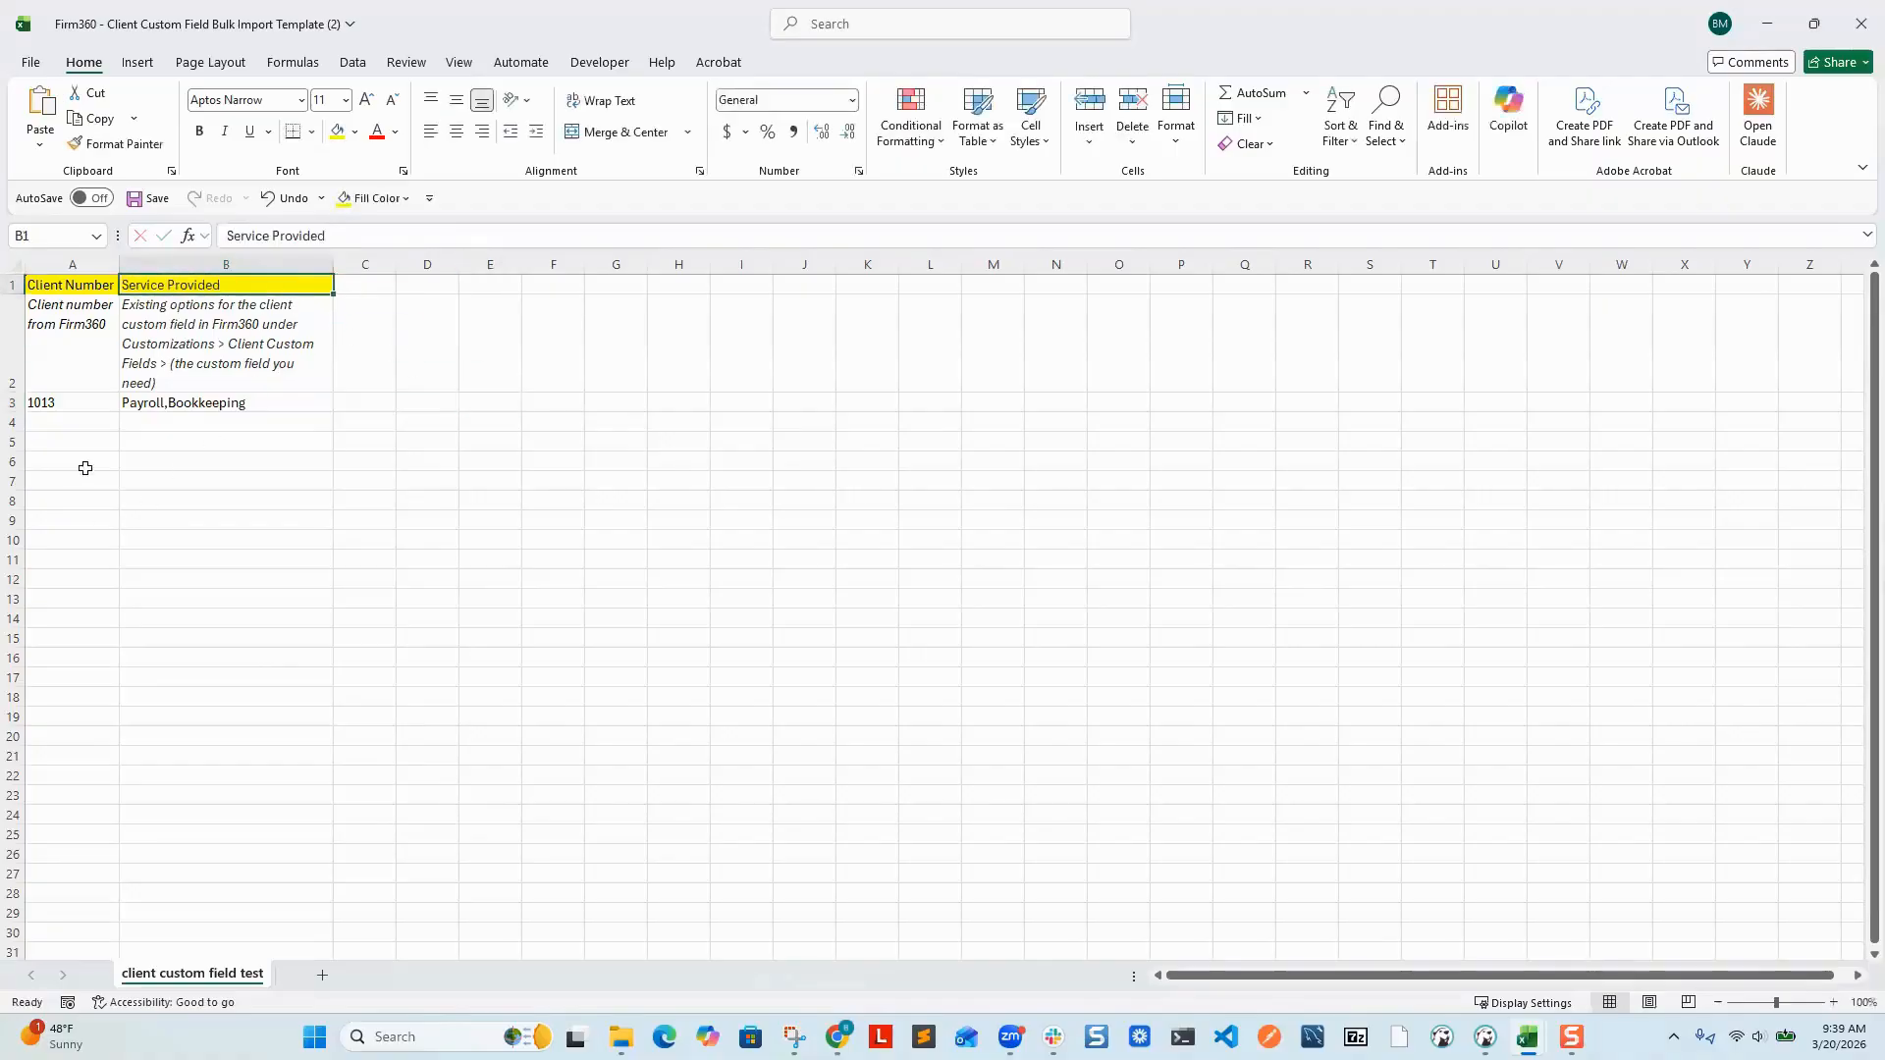
left_click(79, 447)
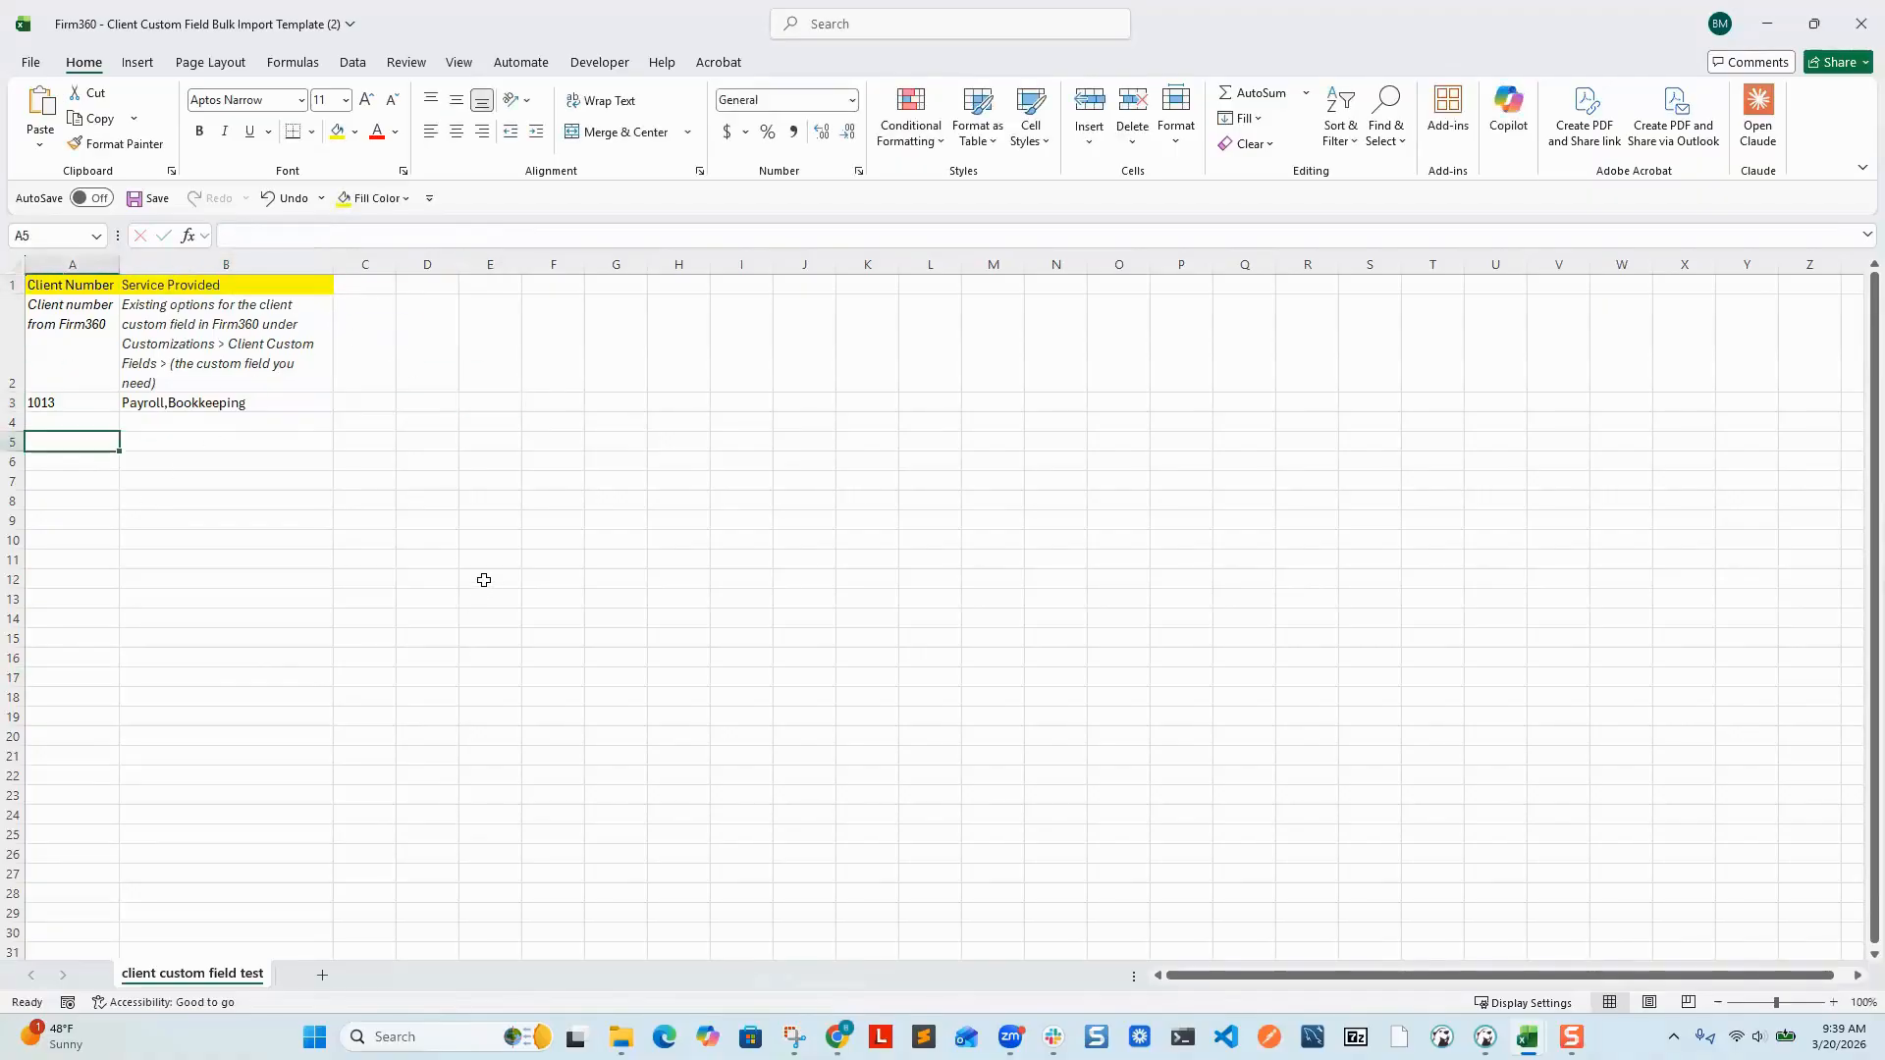